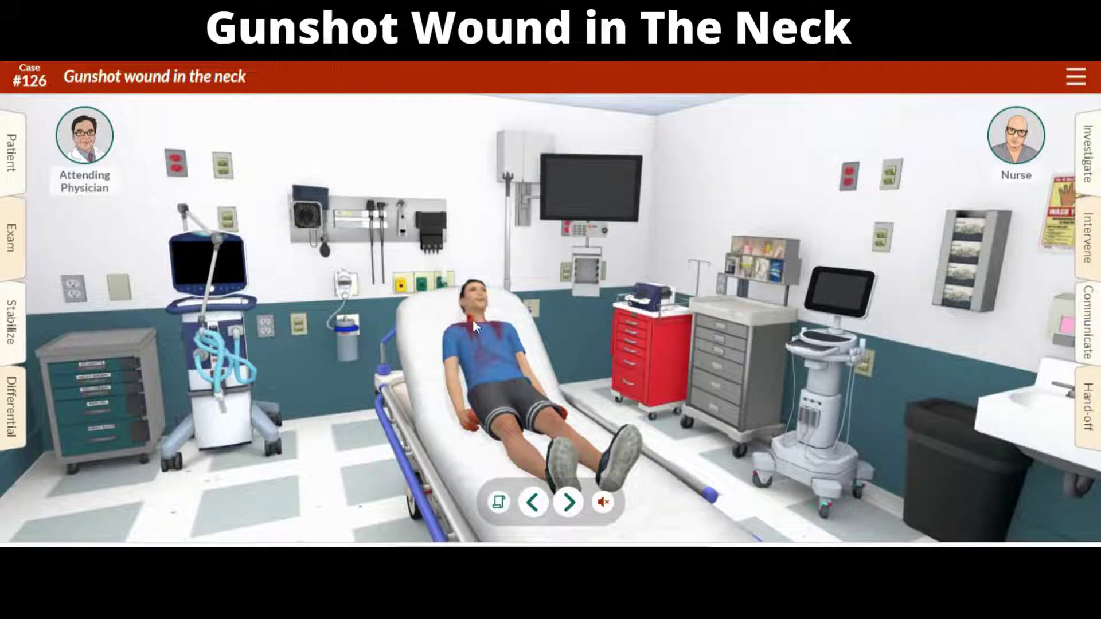
Step: Read the patient's chief complaint, history, medications, allergies and social history, then move to the exam section
{"action": "left_click", "coordinate": [567, 506]}
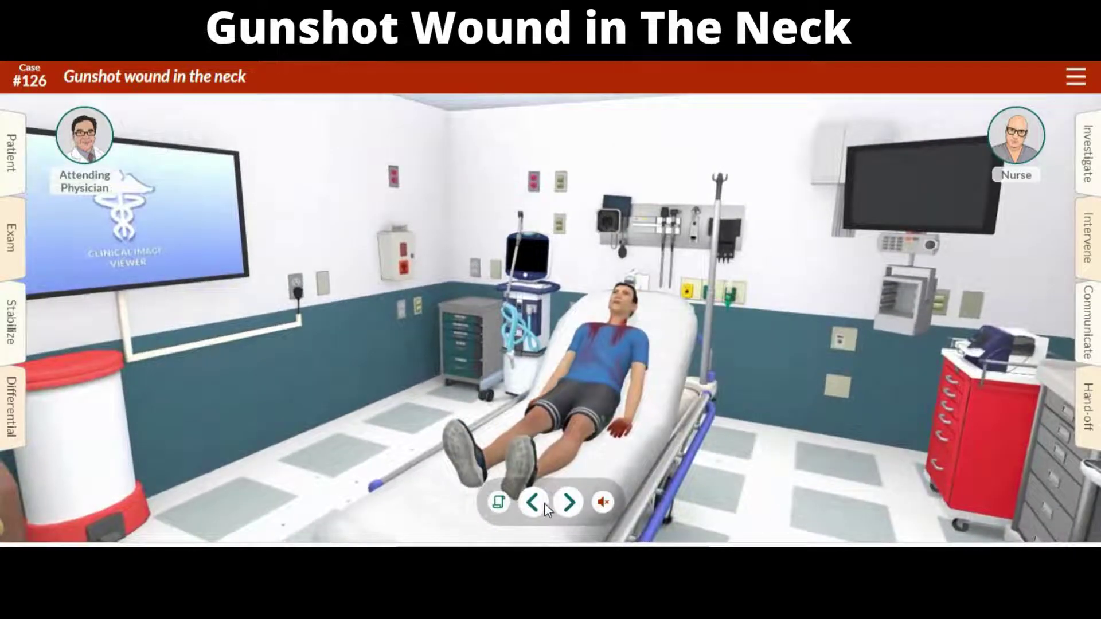
{"action": "left_click", "coordinate": [536, 504]}
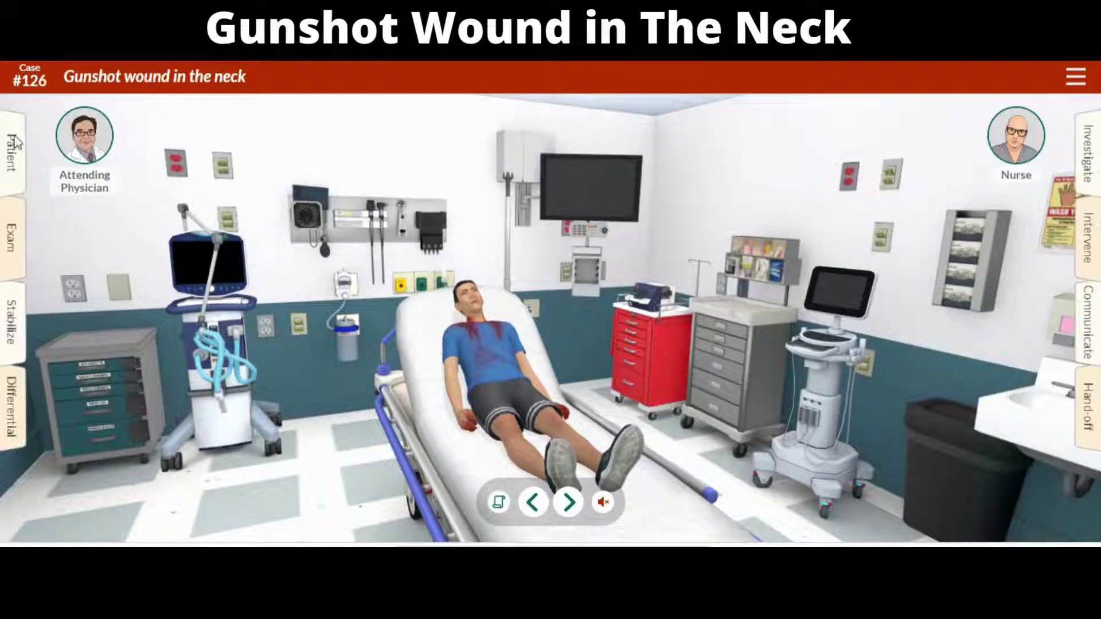
{"action": "left_click", "coordinate": [16, 141]}
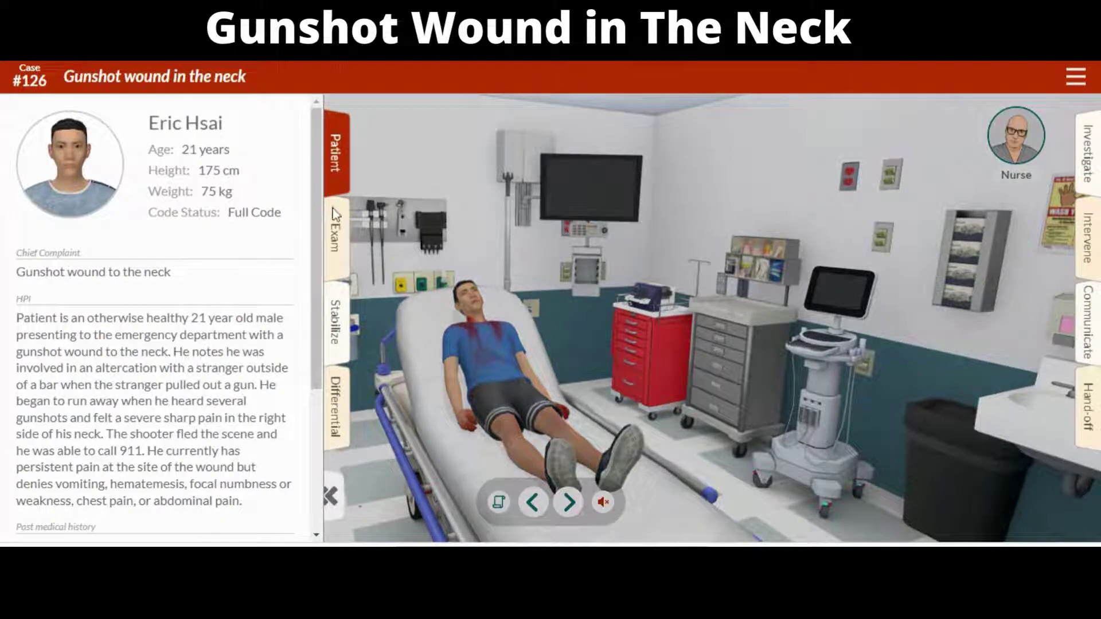
{"action": "scroll", "coordinate": [315, 258], "scroll_direction": "down", "scroll_amount": 4}
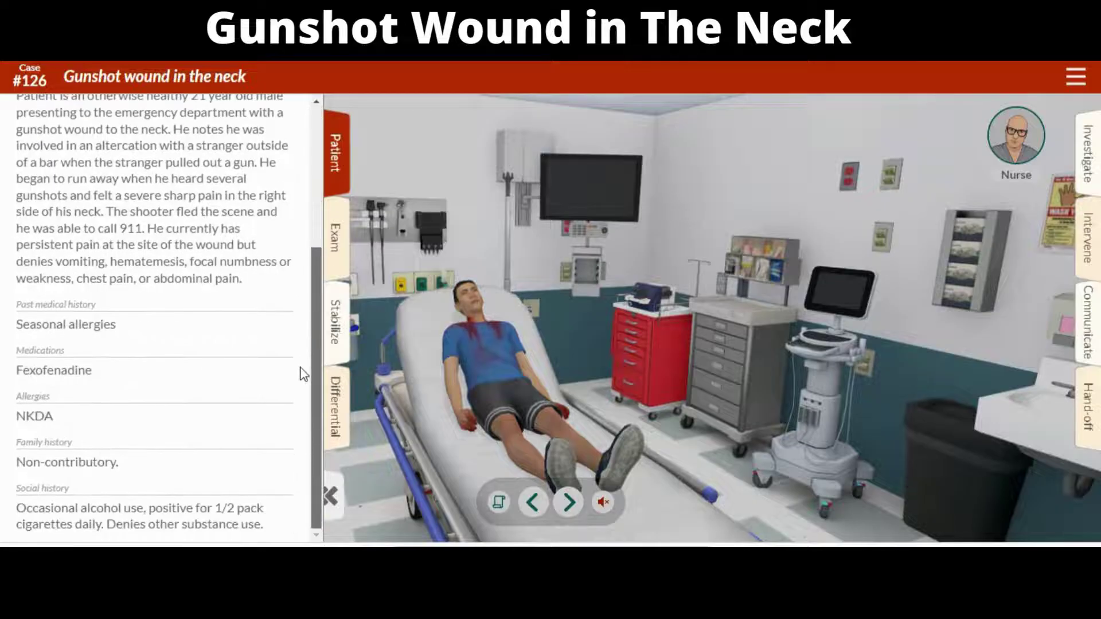
{"action": "scroll", "coordinate": [305, 226], "scroll_direction": "up", "scroll_amount": 4}
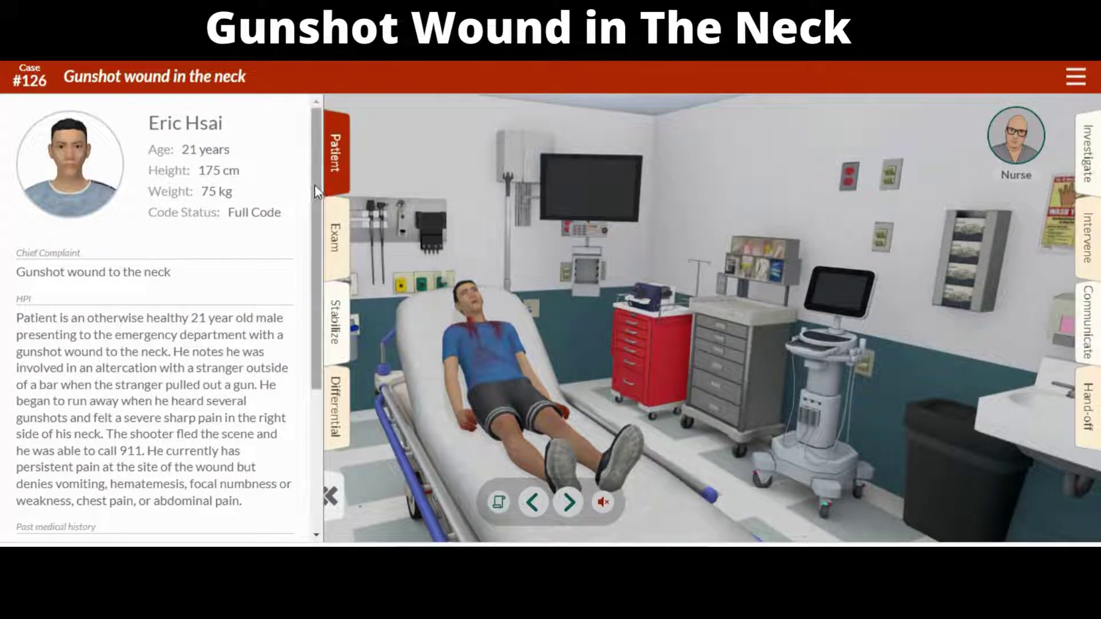
{"action": "scroll", "coordinate": [314, 185], "scroll_direction": "down", "scroll_amount": 2}
{"action": "scroll", "coordinate": [309, 247], "scroll_direction": "down", "scroll_amount": 2}
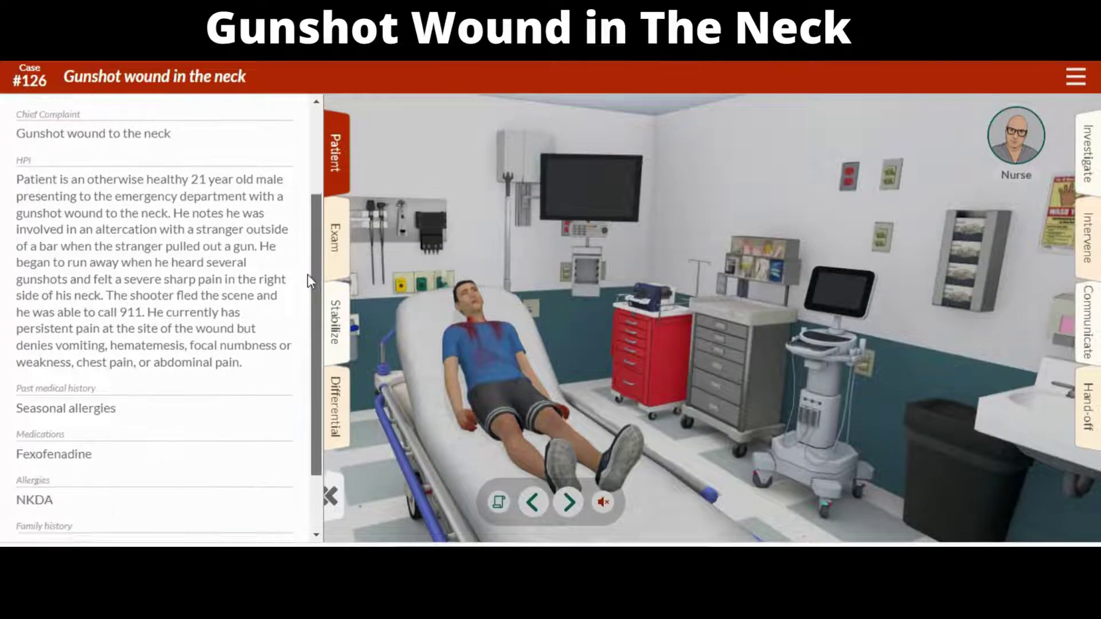
{"action": "scroll", "coordinate": [312, 215], "scroll_direction": "up", "scroll_amount": 4}
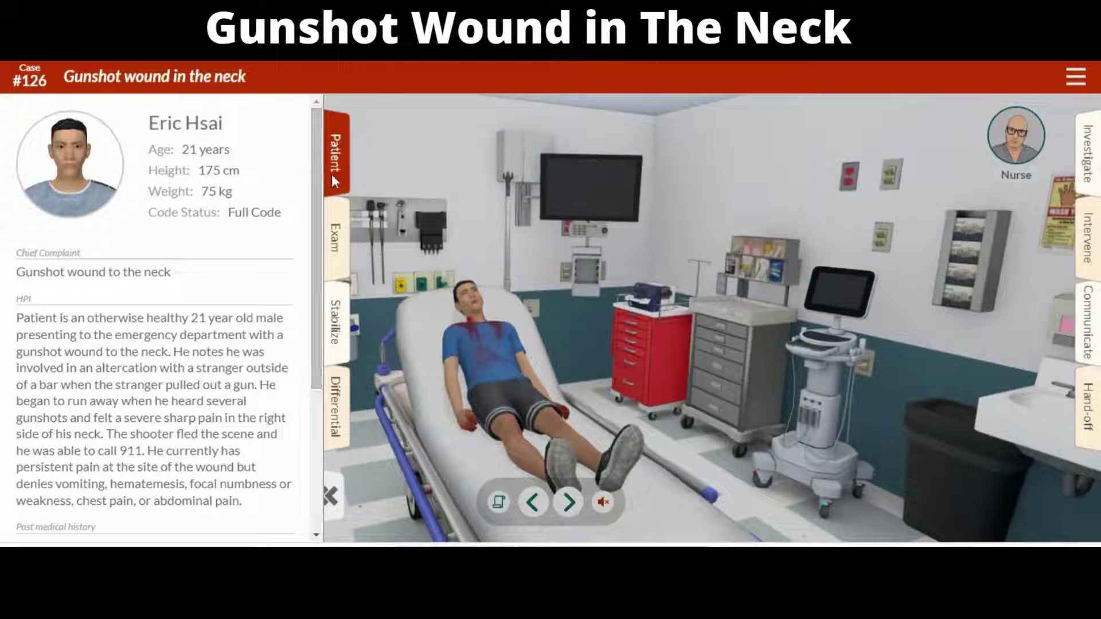
{"action": "left_click", "coordinate": [337, 234]}
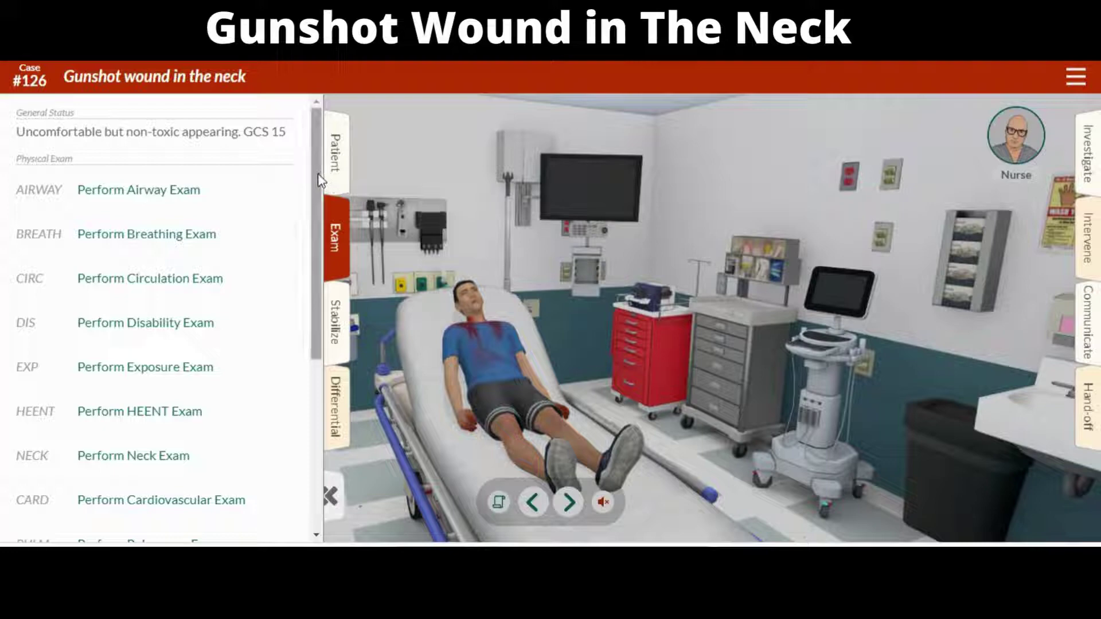
Step: Perform the airway, breathing, circulation and disability exams, revealing stridor, tachypnea and 2+ peripheral pulses
{"action": "left_click_drag", "start_coordinate": [320, 180], "coordinate": [319, 65]}
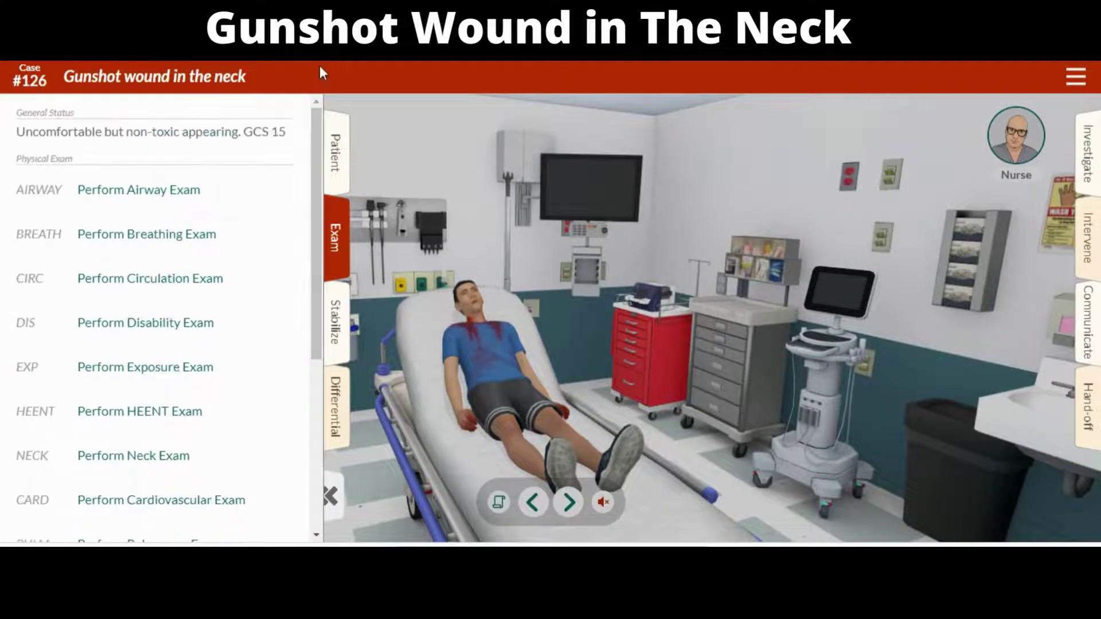
{"action": "mouse_move", "coordinate": [316, 229]}
{"action": "left_mouse_down"}
{"action": "mouse_move", "coordinate": [310, 401]}
{"action": "mouse_move", "coordinate": [312, 224]}
{"action": "left_mouse_up"}
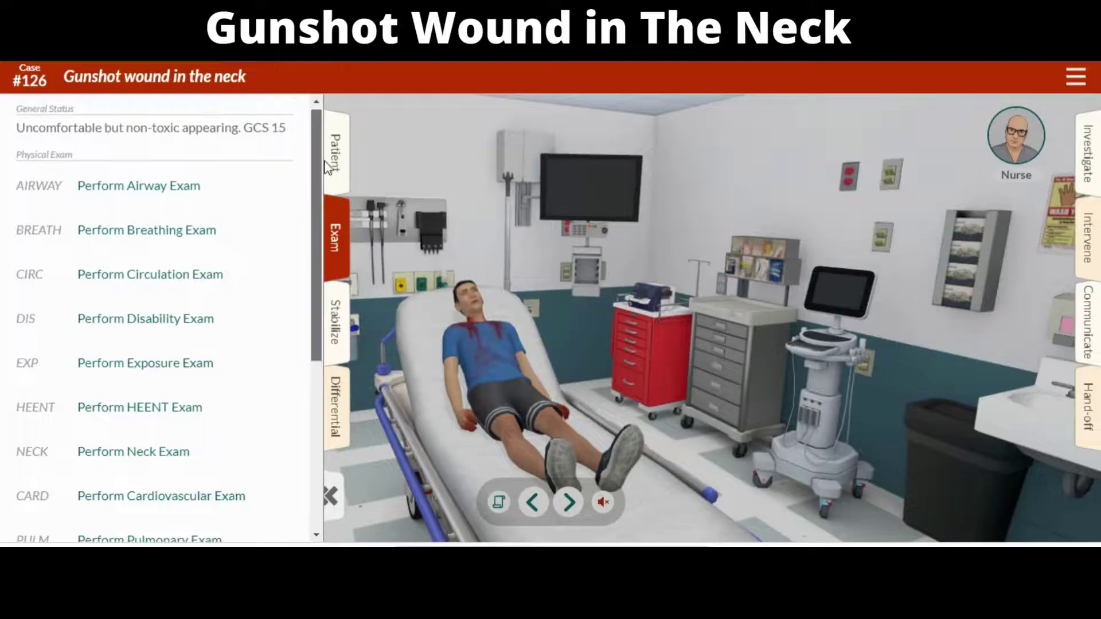
{"action": "left_click", "coordinate": [172, 192]}
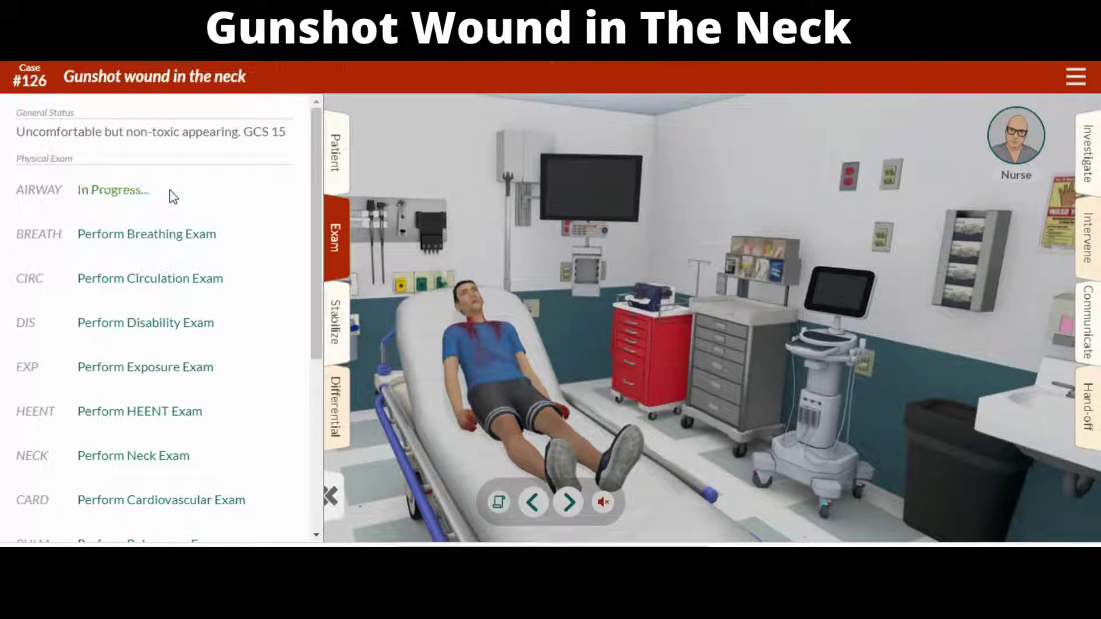
{"action": "left_click", "coordinate": [152, 244]}
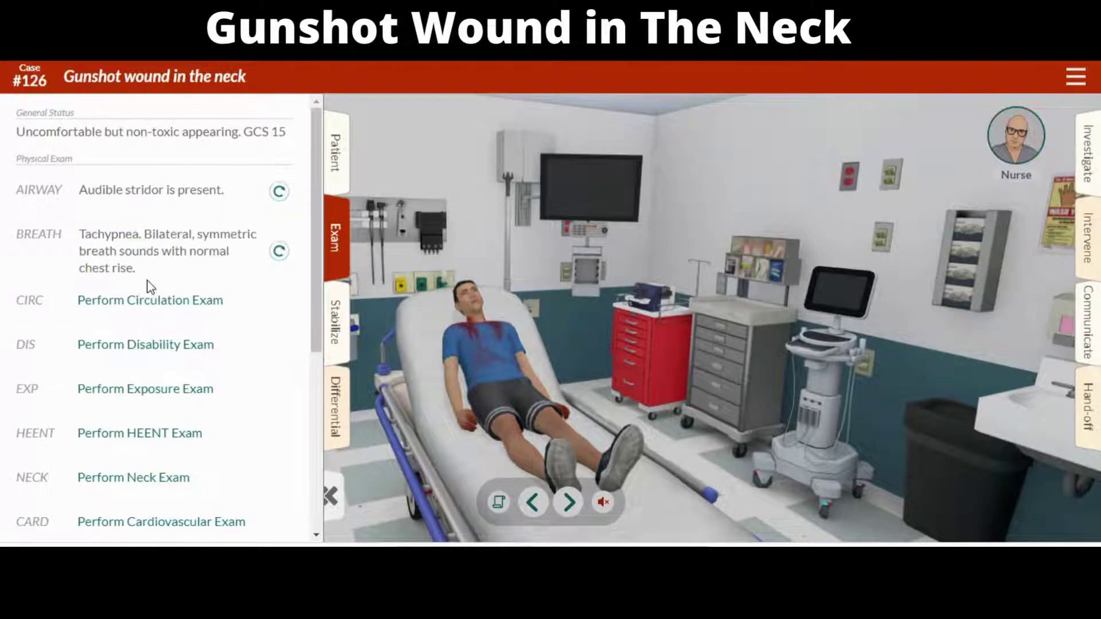
{"action": "left_click", "coordinate": [151, 307]}
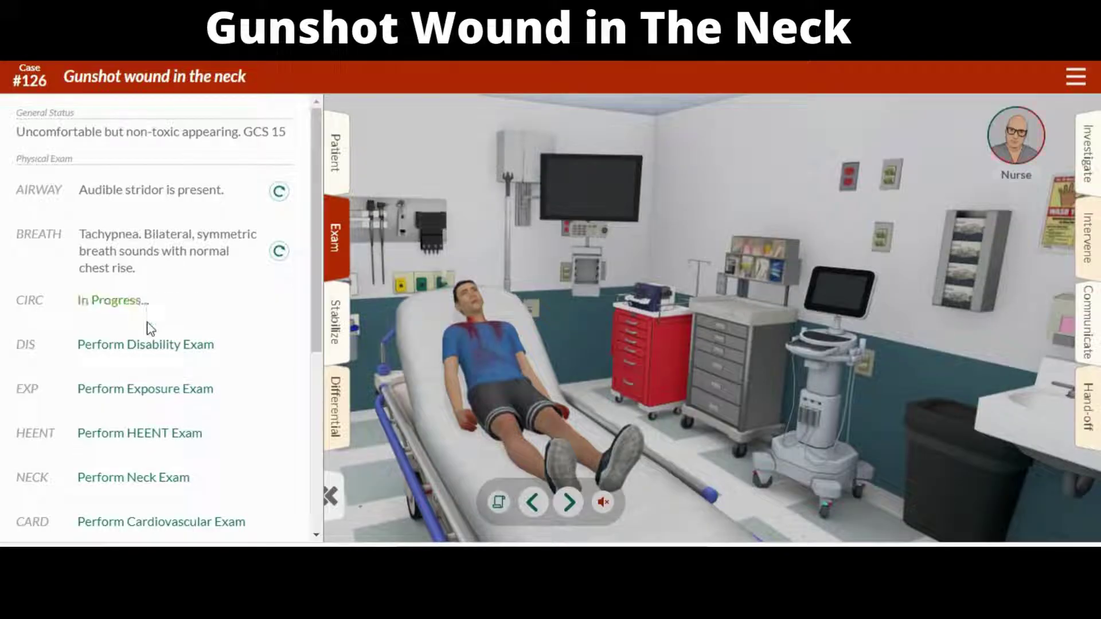
{"action": "left_click", "coordinate": [140, 351]}
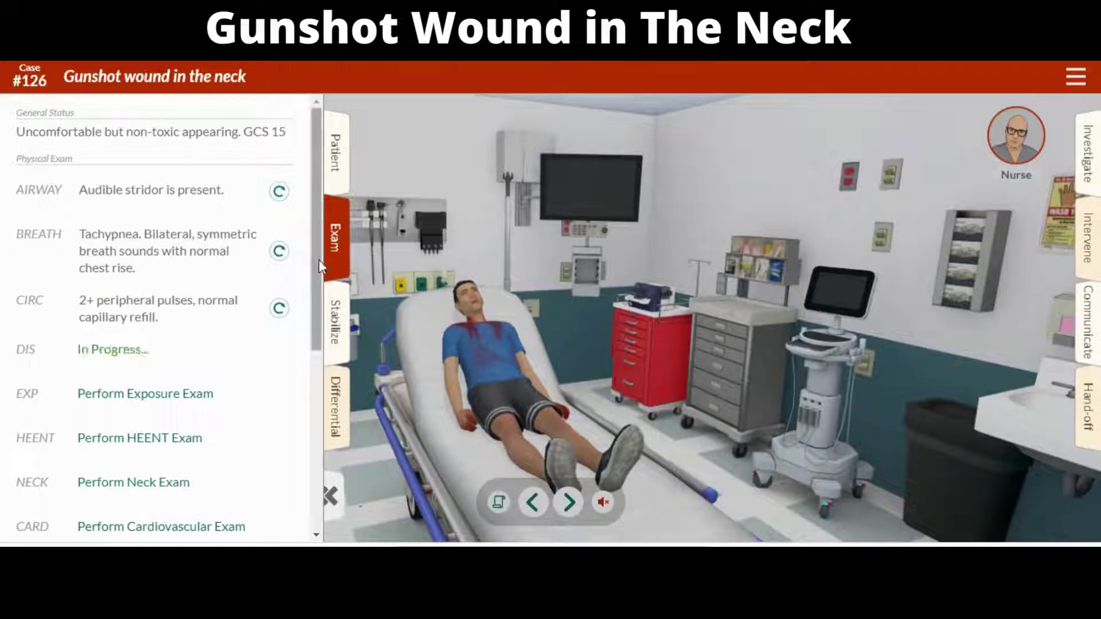
{"action": "left_click_drag", "start_coordinate": [315, 260], "coordinate": [313, 534]}
{"action": "scroll", "coordinate": [301, 418], "scroll_direction": "up", "scroll_amount": 2}
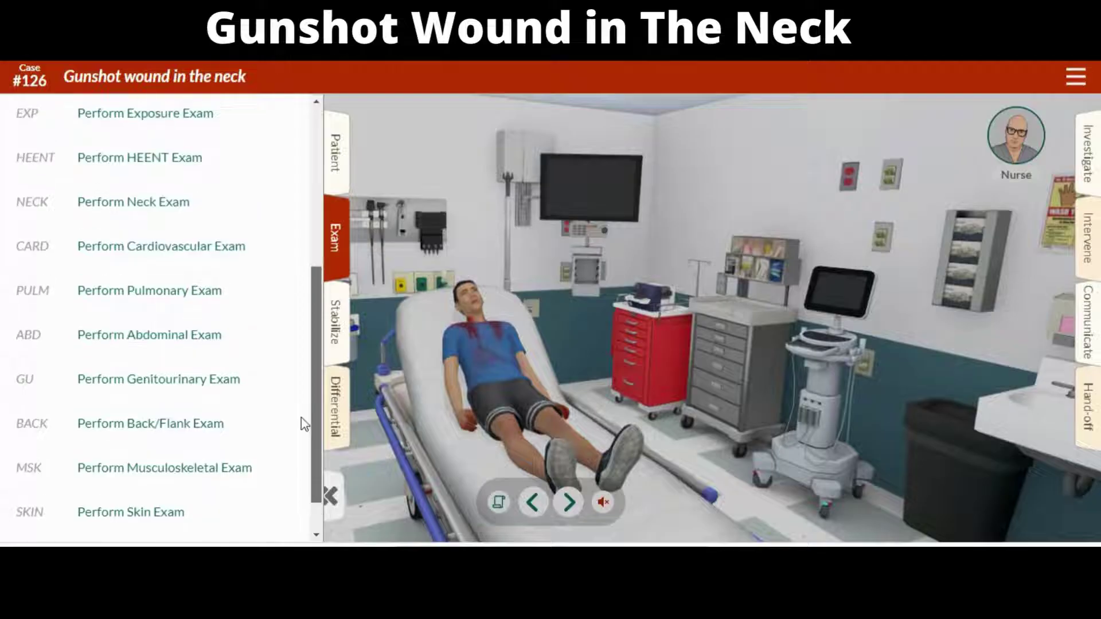
Step: Attach the vitals monitor, insert two IV lines and insert a chest tube
{"action": "left_click", "coordinate": [342, 331]}
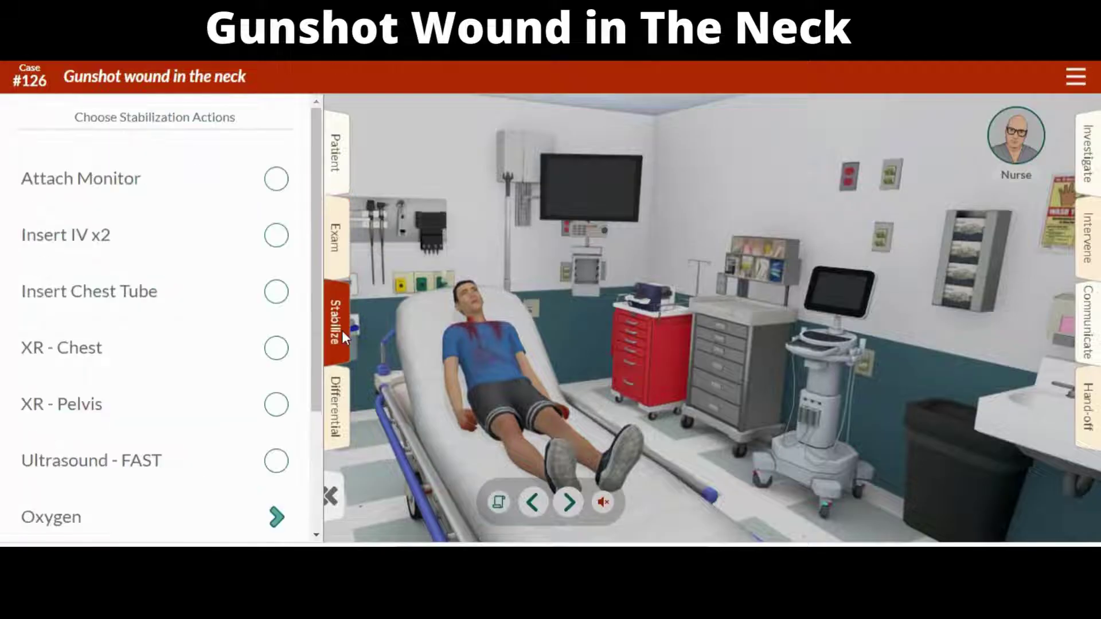
{"action": "left_click", "coordinate": [276, 181]}
{"action": "left_click", "coordinate": [276, 237]}
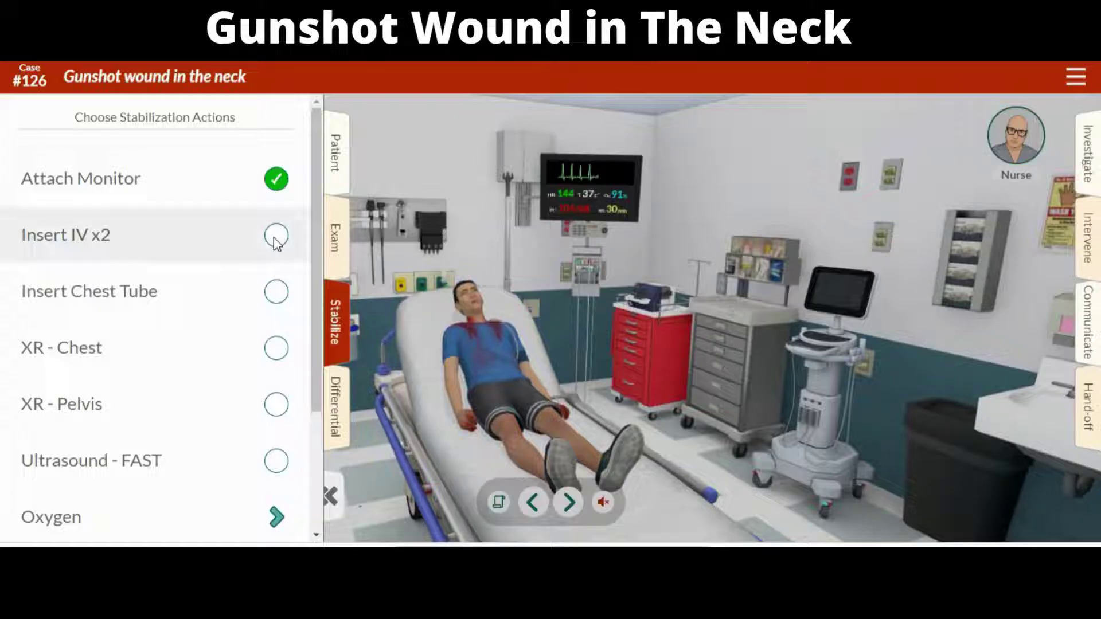
{"action": "left_click", "coordinate": [276, 299]}
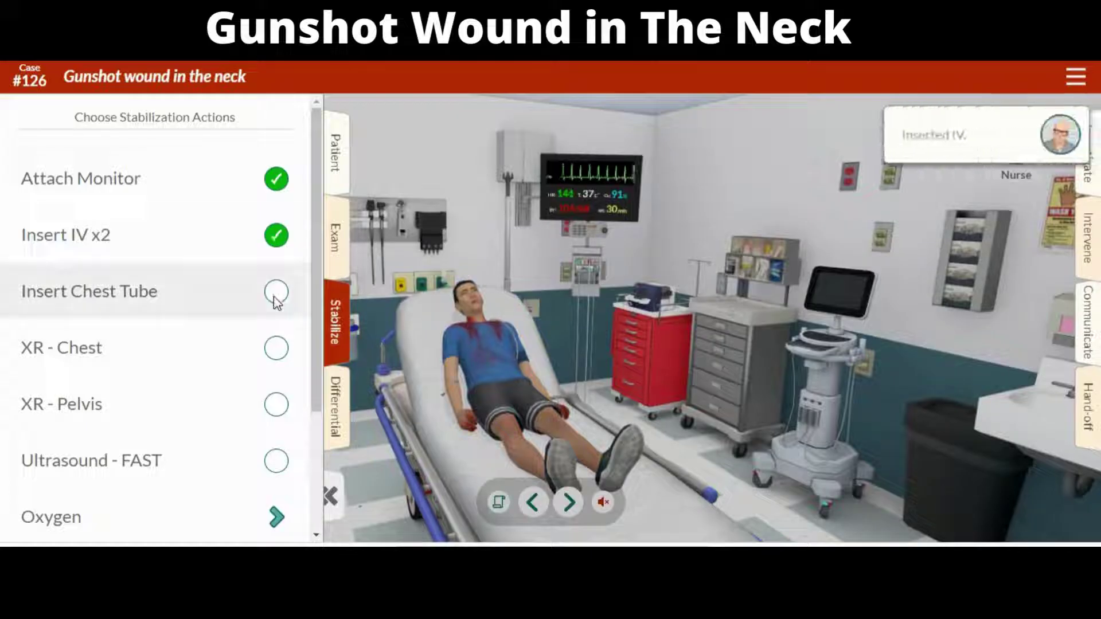
Step: Order chest and pelvis X-rays and perform the FAST ultrasound
{"action": "left_click", "coordinate": [273, 352]}
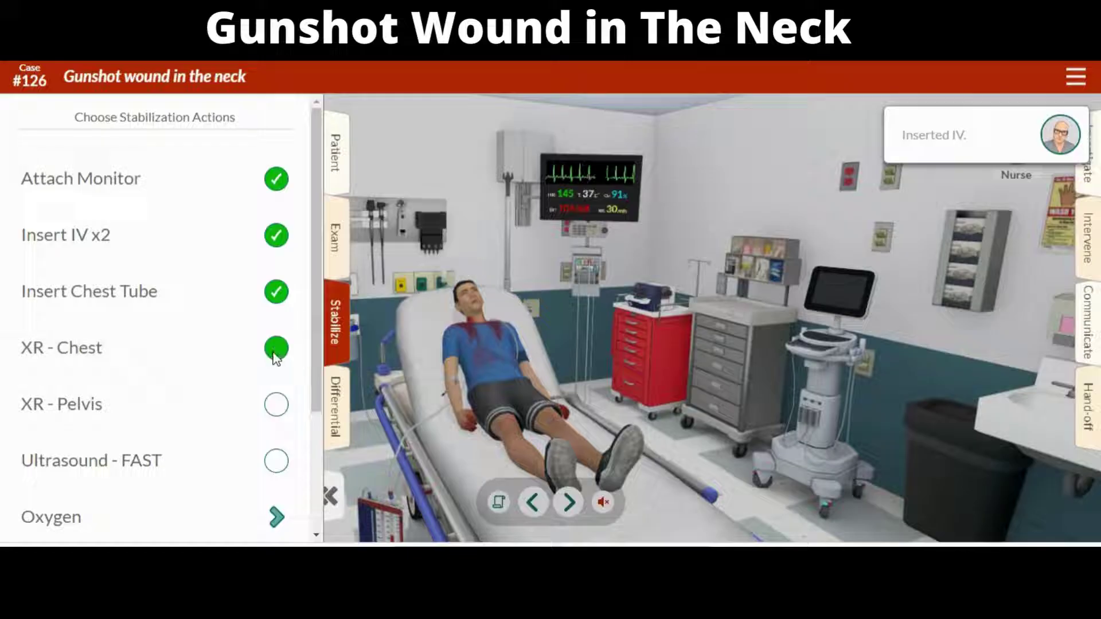
{"action": "left_click", "coordinate": [274, 407]}
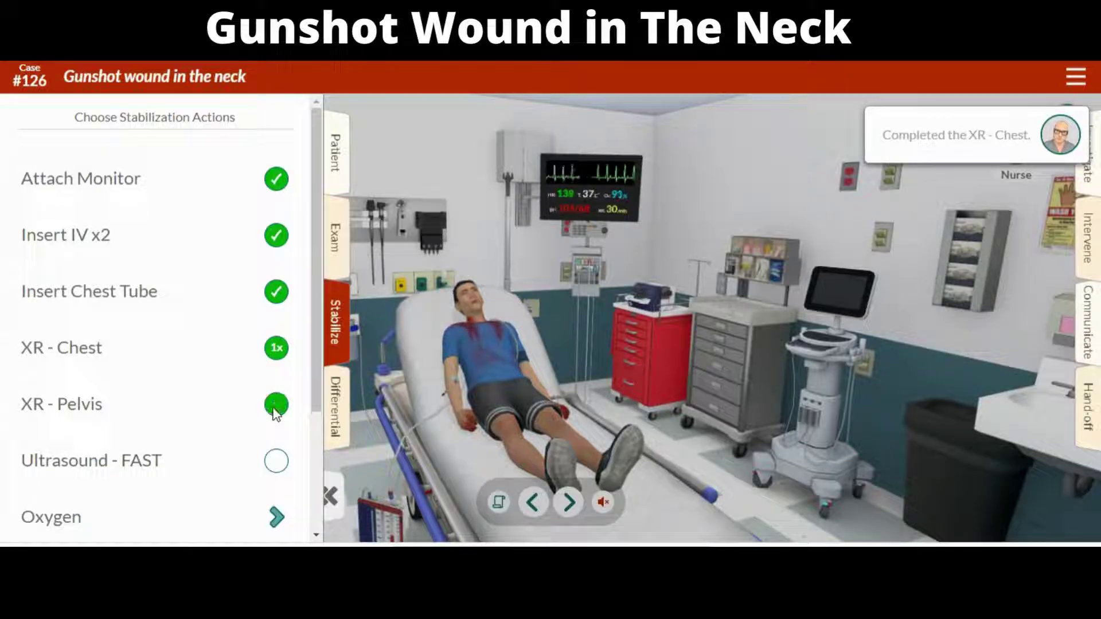
{"action": "left_click", "coordinate": [276, 462]}
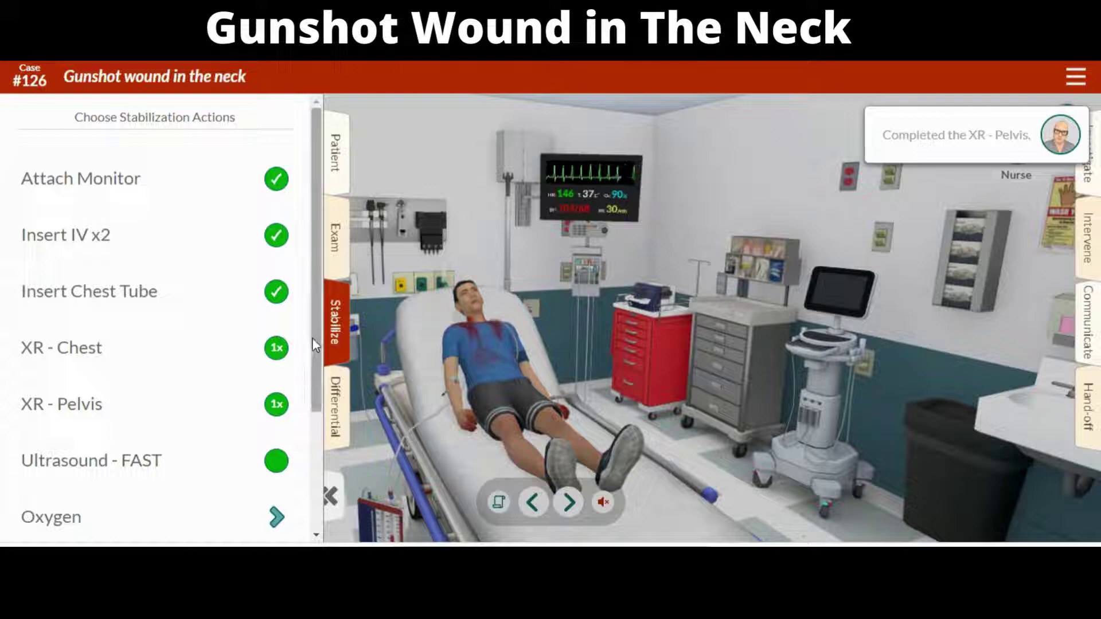
{"action": "left_click_drag", "start_coordinate": [311, 339], "coordinate": [313, 460]}
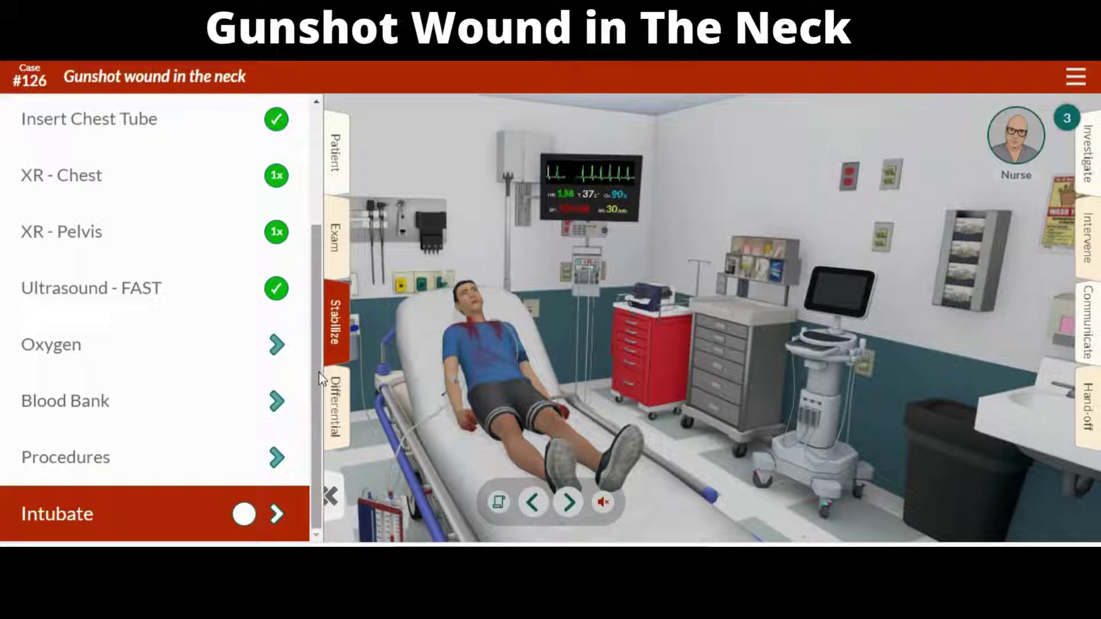
{"action": "mouse_move", "coordinate": [318, 373]}
{"action": "left_mouse_down"}
{"action": "mouse_move", "coordinate": [313, 264]}
{"action": "mouse_move", "coordinate": [311, 385]}
{"action": "left_mouse_up"}
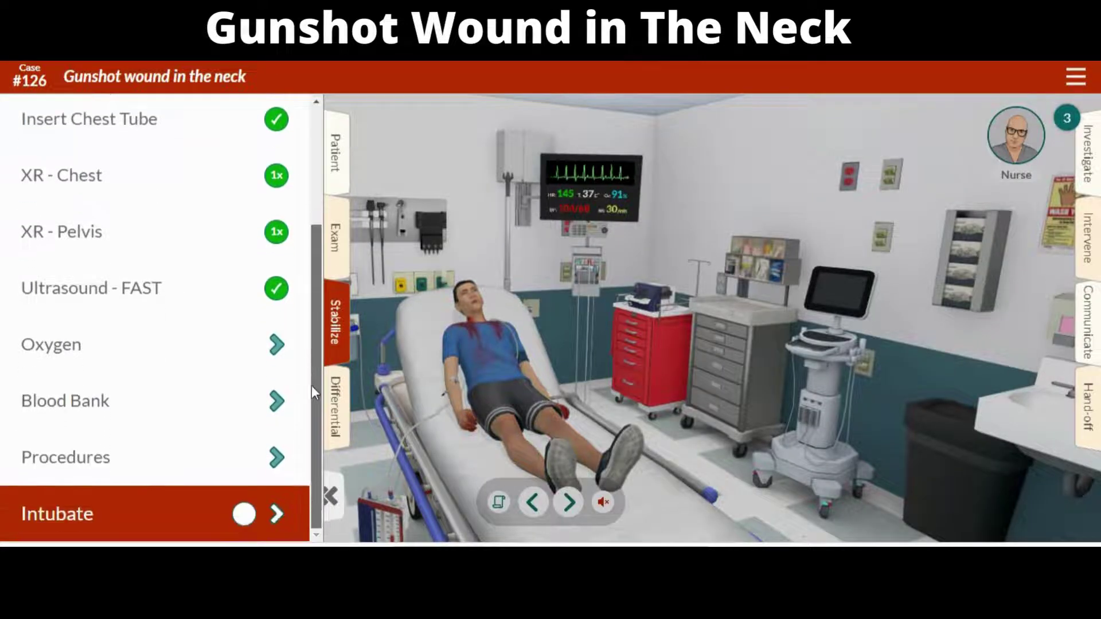
Step: Under Cardiovascular, add Atypical Chest Pain, Acute Pulmonary Edema and Myocardial Infarction, then expand Toxicological
{"action": "left_click", "coordinate": [339, 407]}
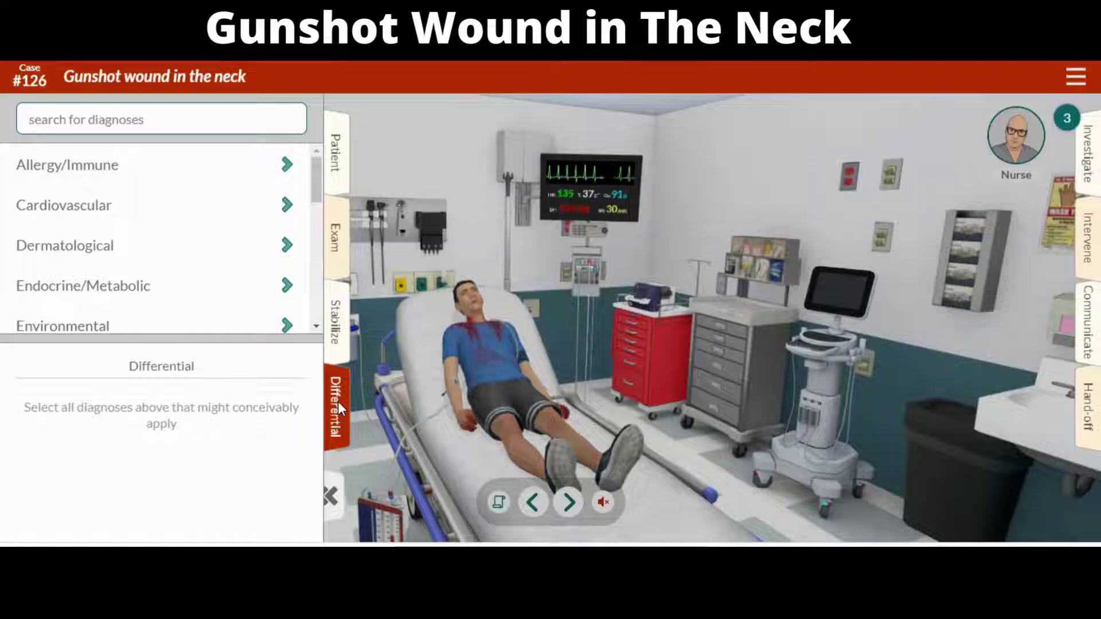
{"action": "left_click", "coordinate": [89, 207]}
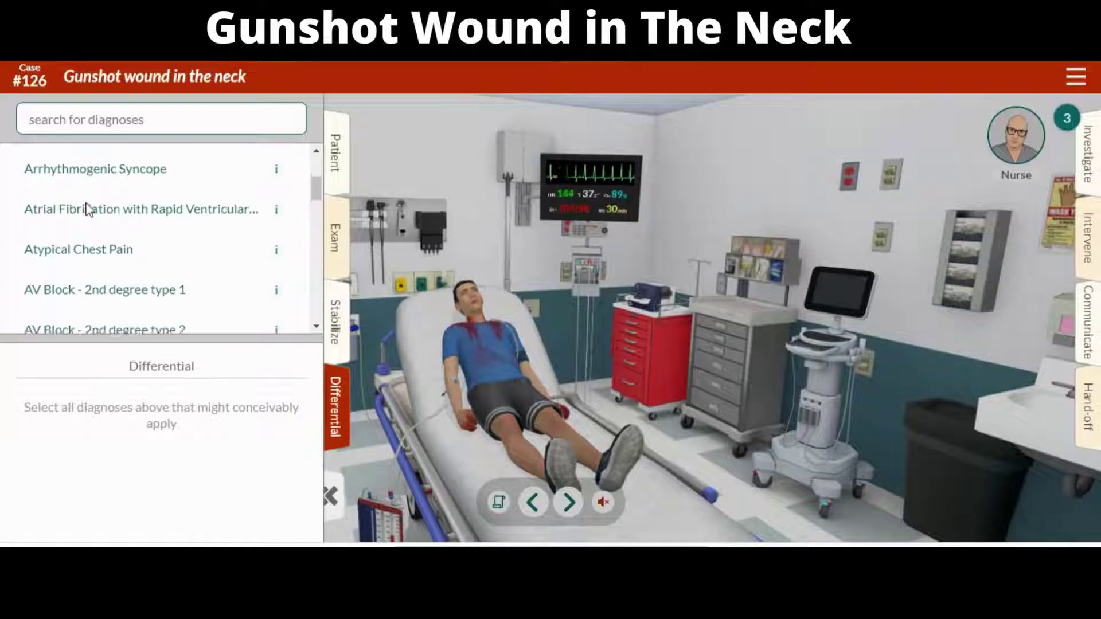
{"action": "left_click", "coordinate": [129, 250]}
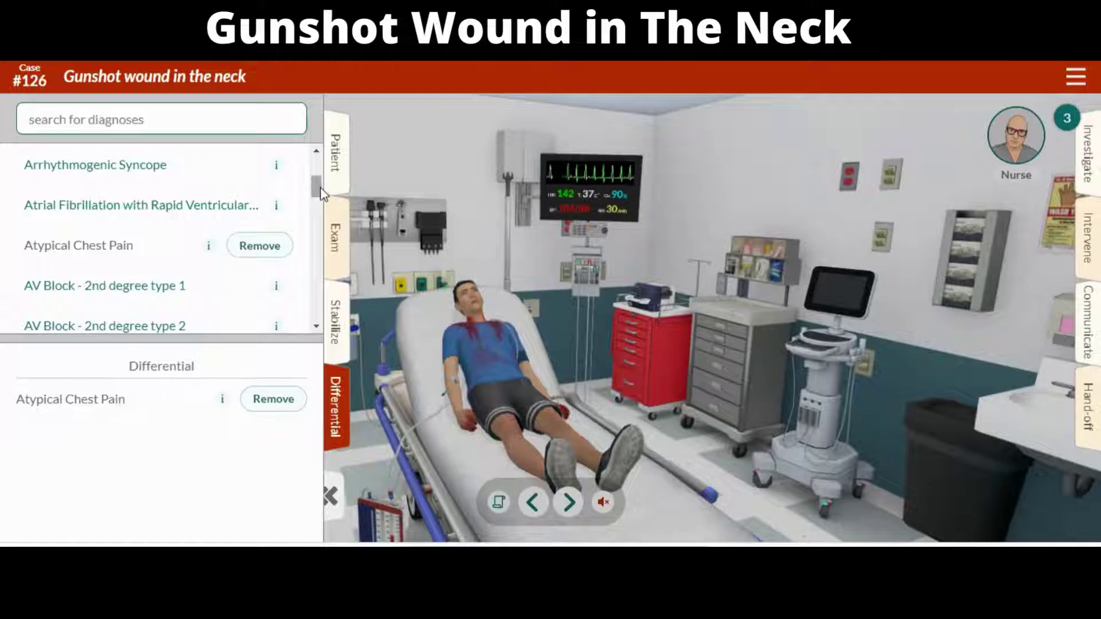
{"action": "left_click_drag", "start_coordinate": [321, 189], "coordinate": [315, 167]}
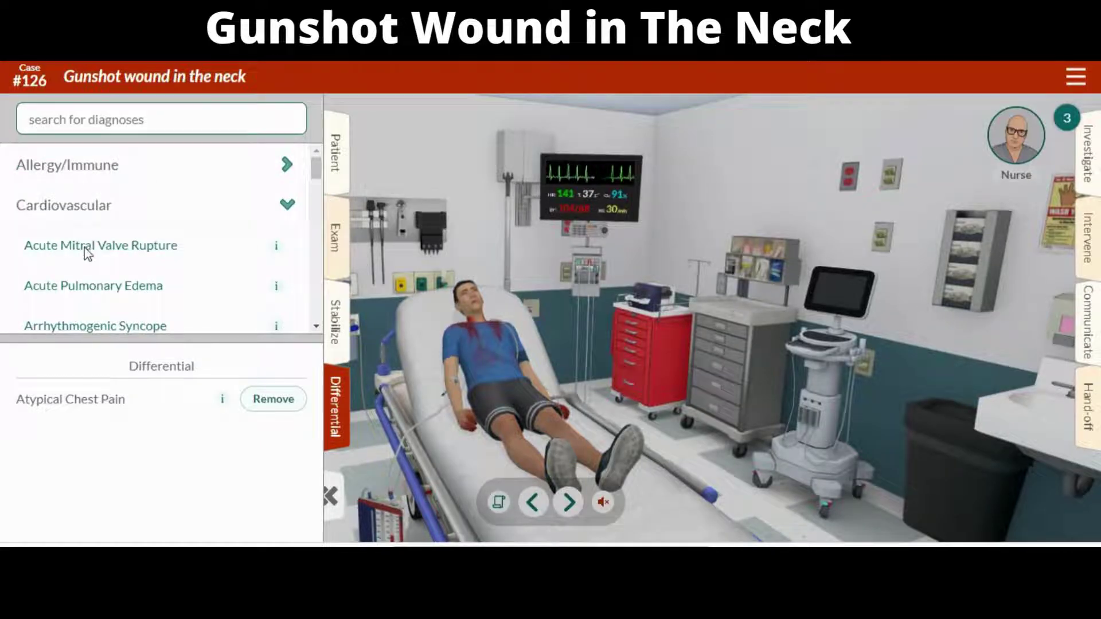
{"action": "left_click", "coordinate": [87, 286]}
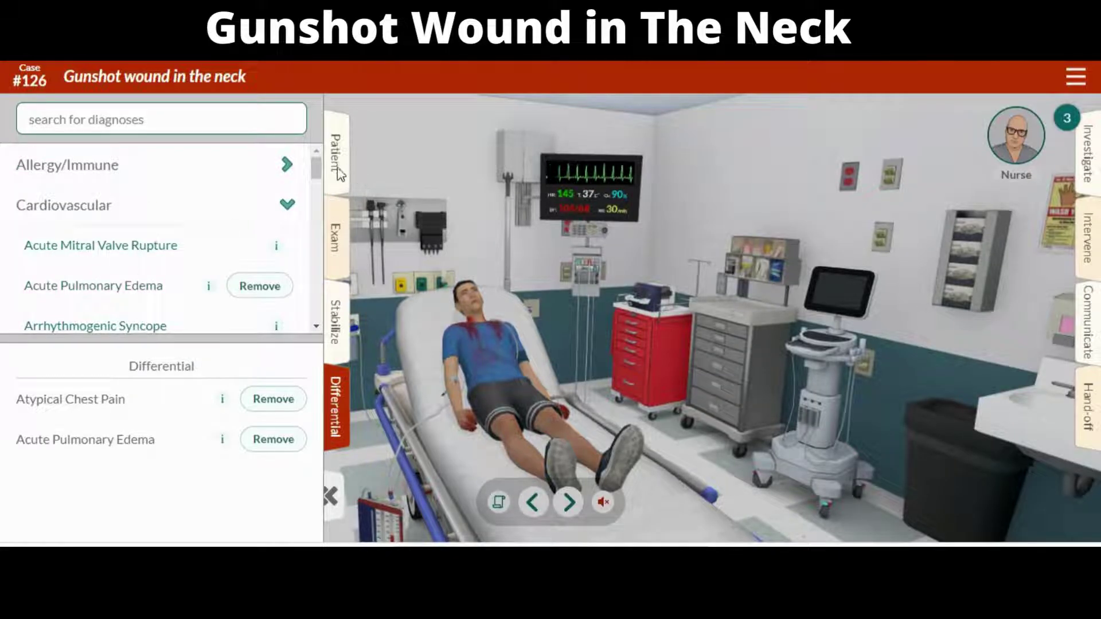
{"action": "left_click_drag", "start_coordinate": [320, 178], "coordinate": [313, 234]}
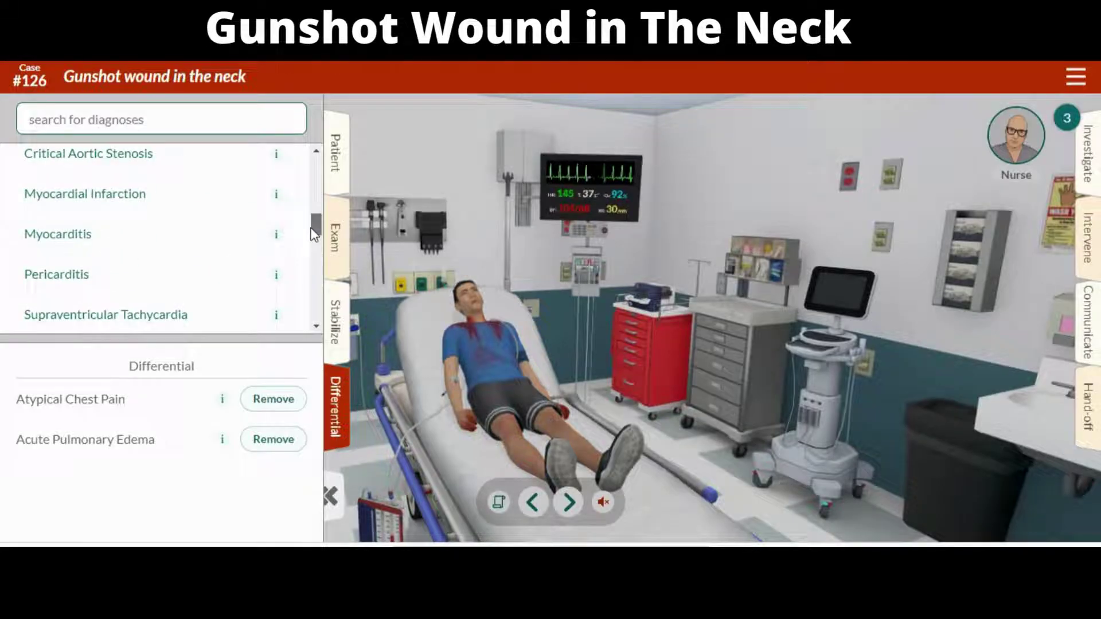
{"action": "left_click", "coordinate": [127, 177]}
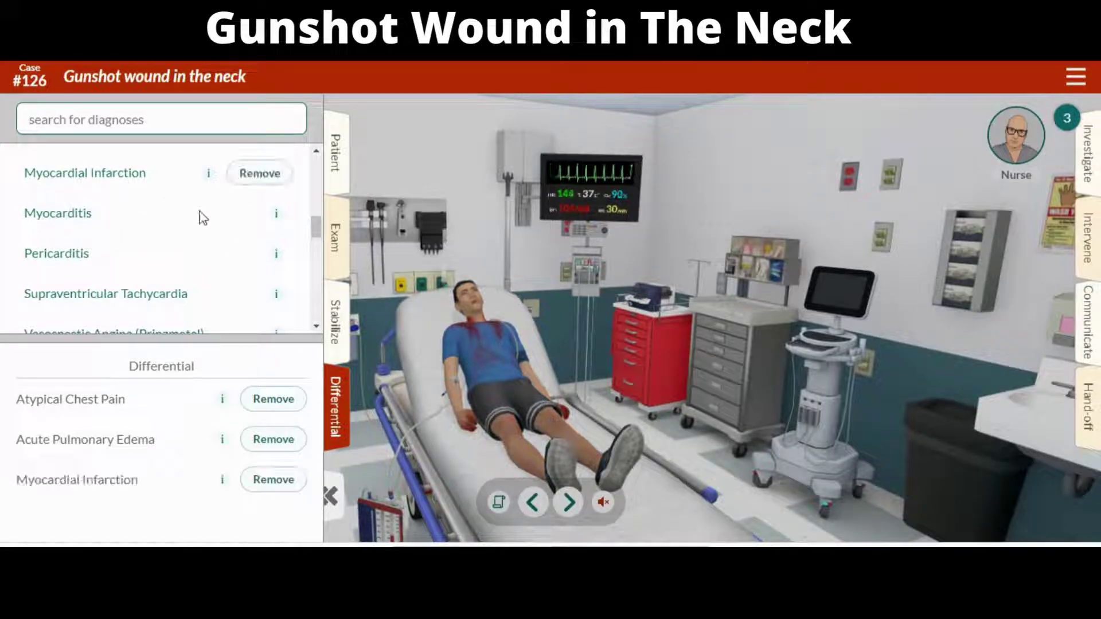
{"action": "left_click_drag", "start_coordinate": [316, 229], "coordinate": [313, 291]}
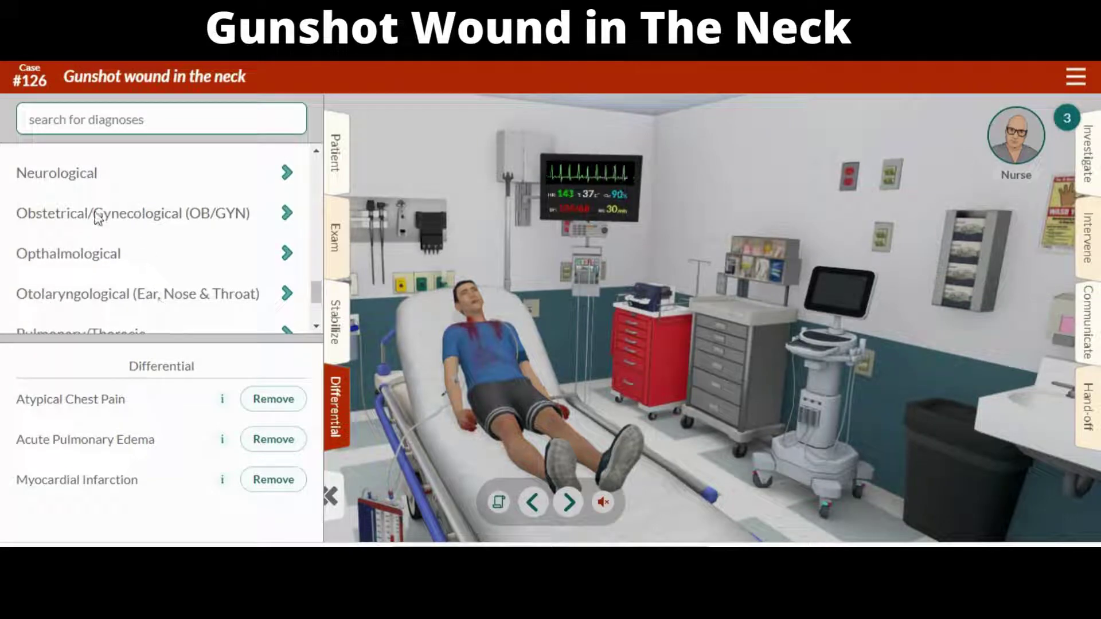
{"action": "scroll", "coordinate": [96, 226], "scroll_direction": "down", "scroll_amount": 2}
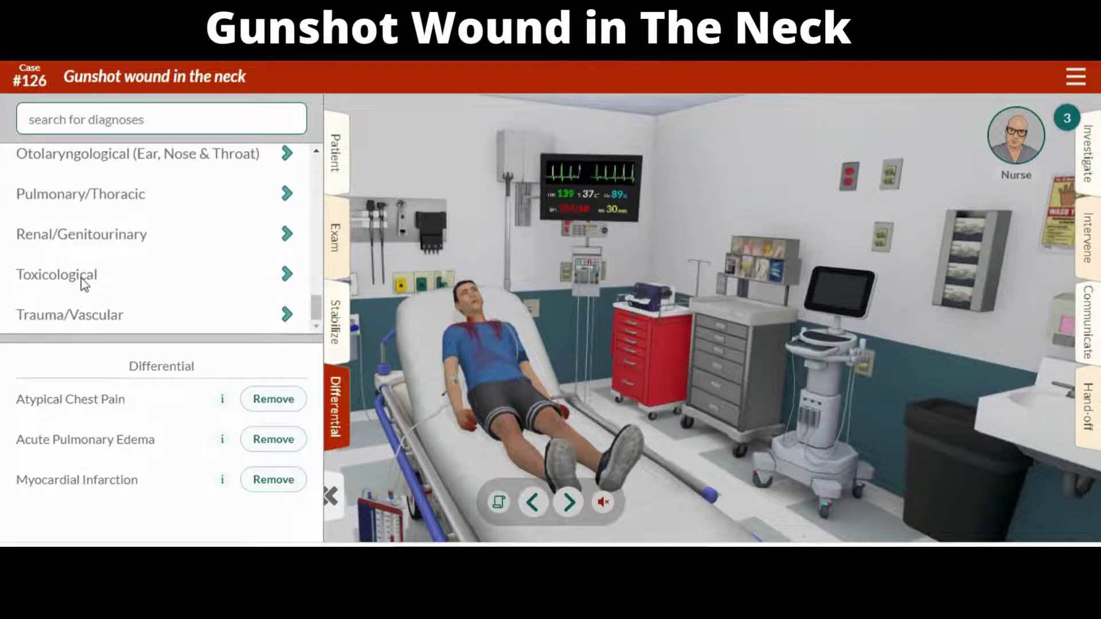
{"action": "left_click", "coordinate": [81, 281]}
{"action": "scroll", "coordinate": [84, 283], "scroll_direction": "down", "scroll_amount": 2}
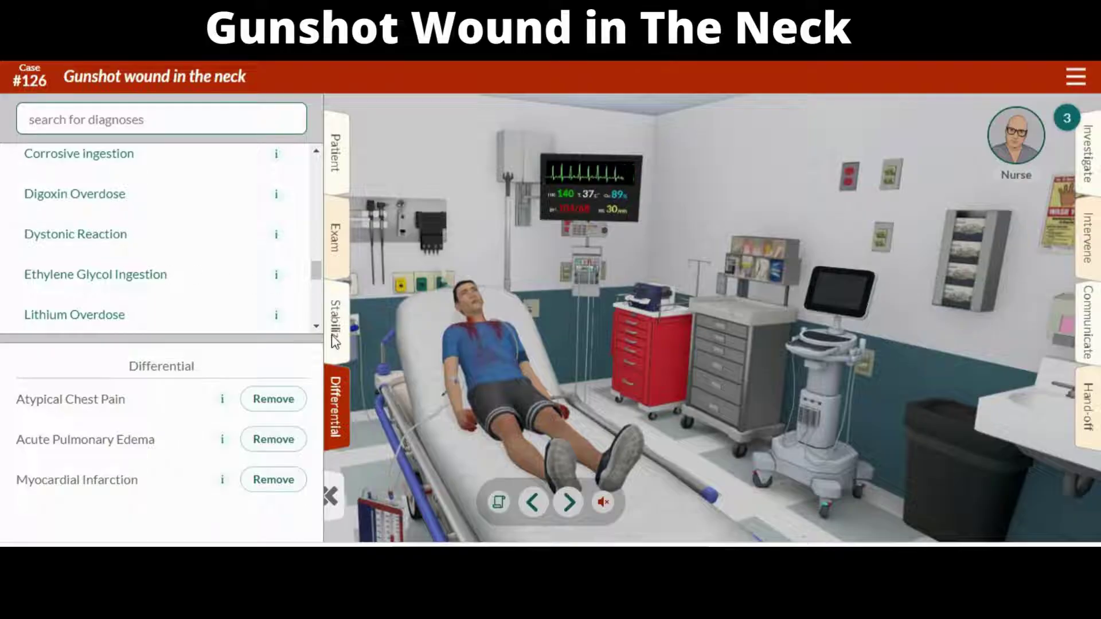
Step: Perform a bedside Ultrasound - Cardiac showing no pericardial effusion and normal ejection fraction, then list Imaging tests
{"action": "left_click", "coordinate": [1088, 169]}
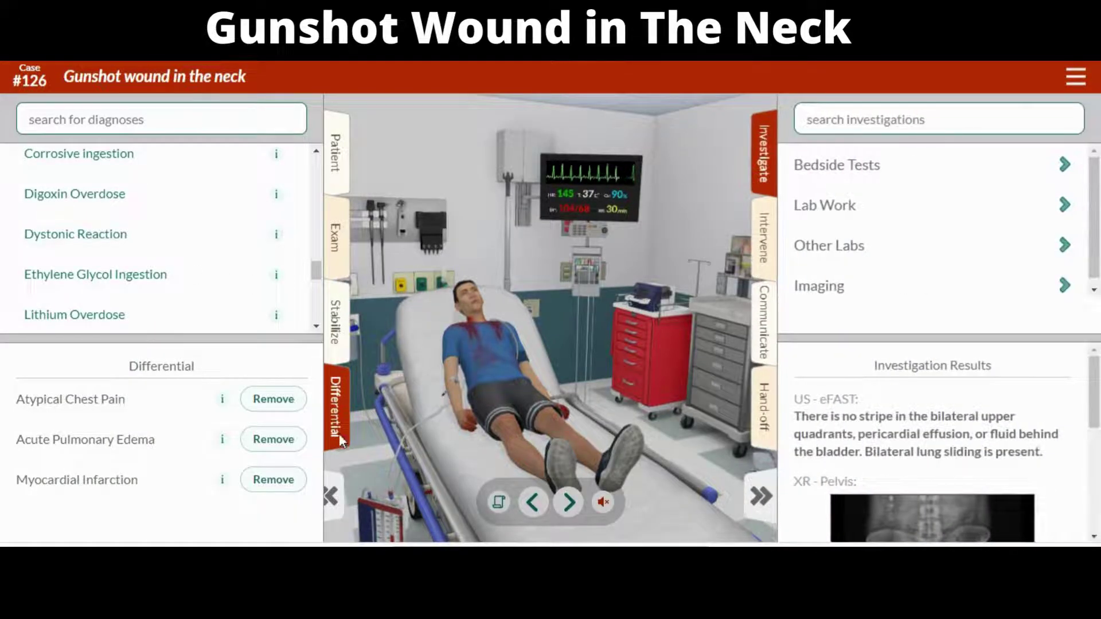
{"action": "left_click", "coordinate": [329, 504]}
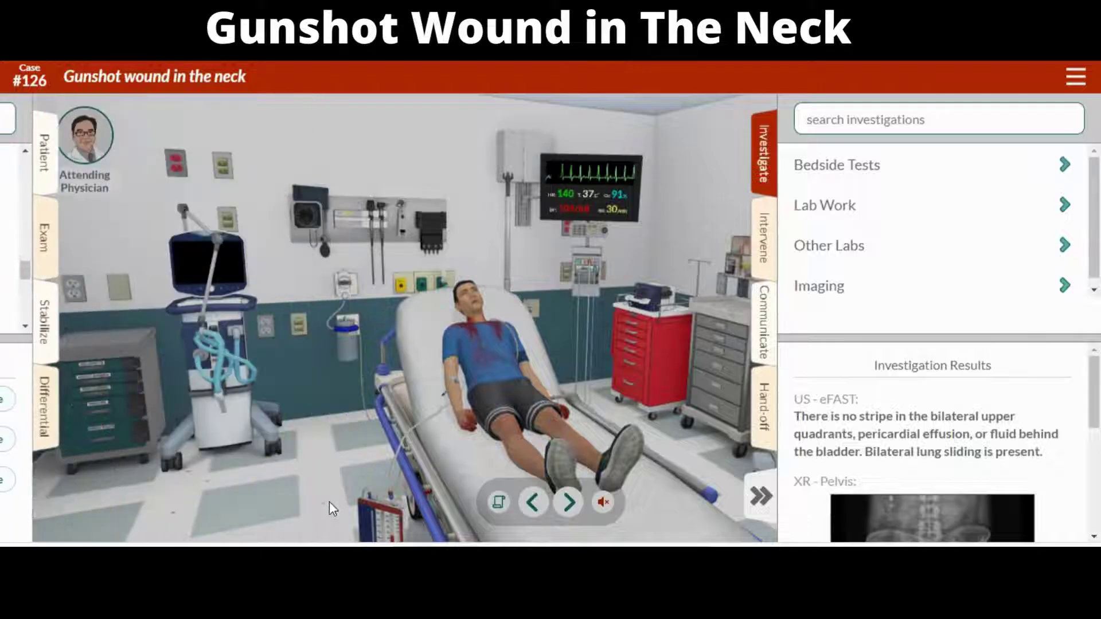
{"action": "left_click", "coordinate": [864, 180]}
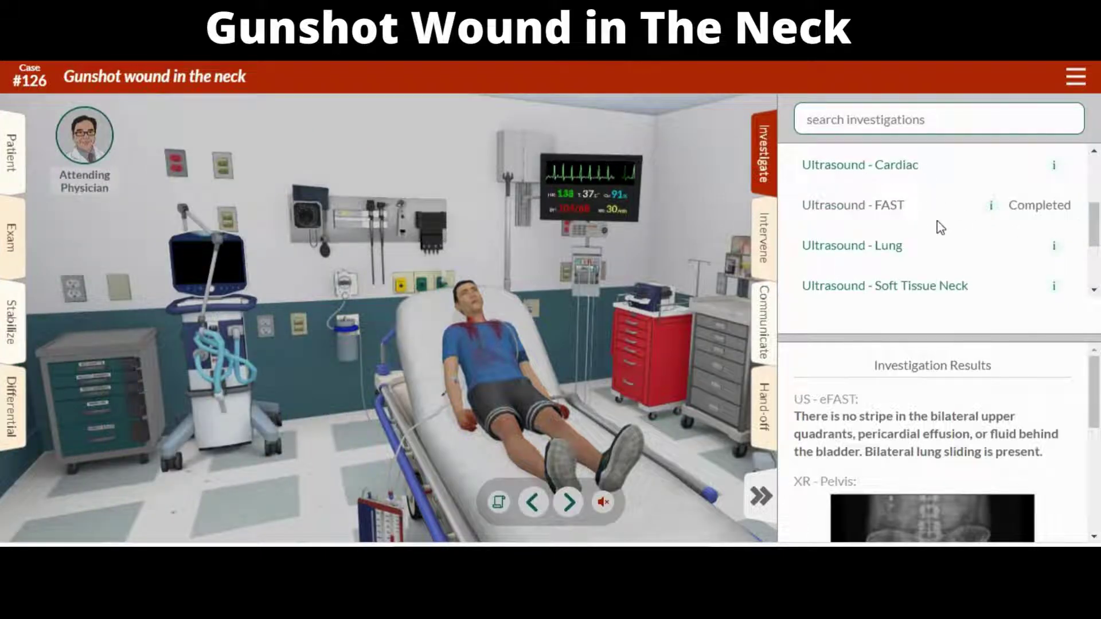
{"action": "left_click", "coordinate": [855, 179]}
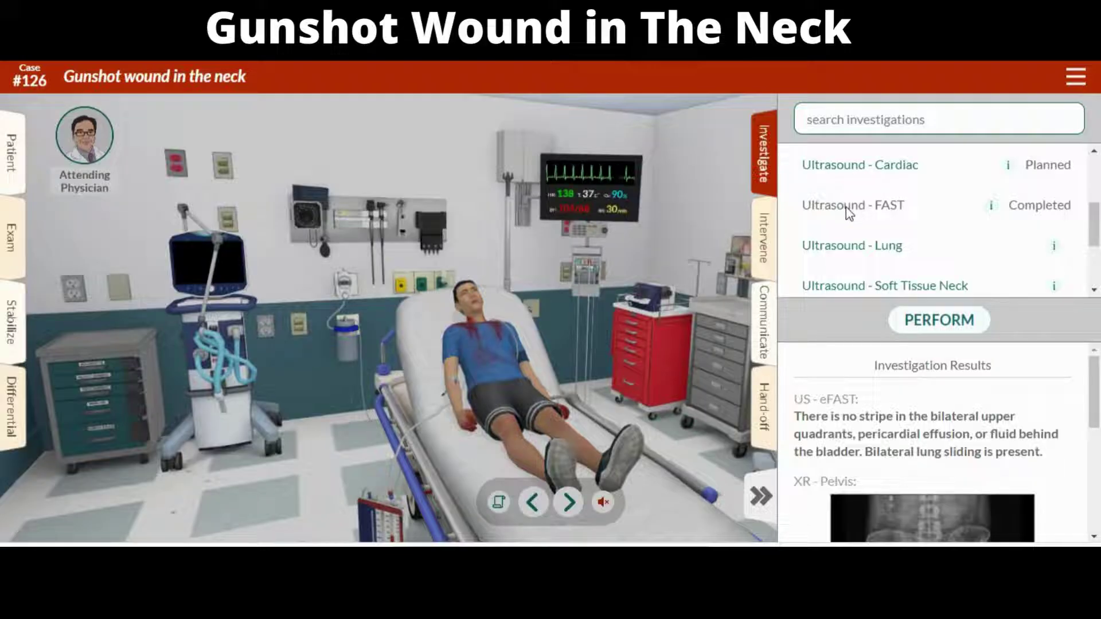
{"action": "left_click", "coordinate": [928, 319]}
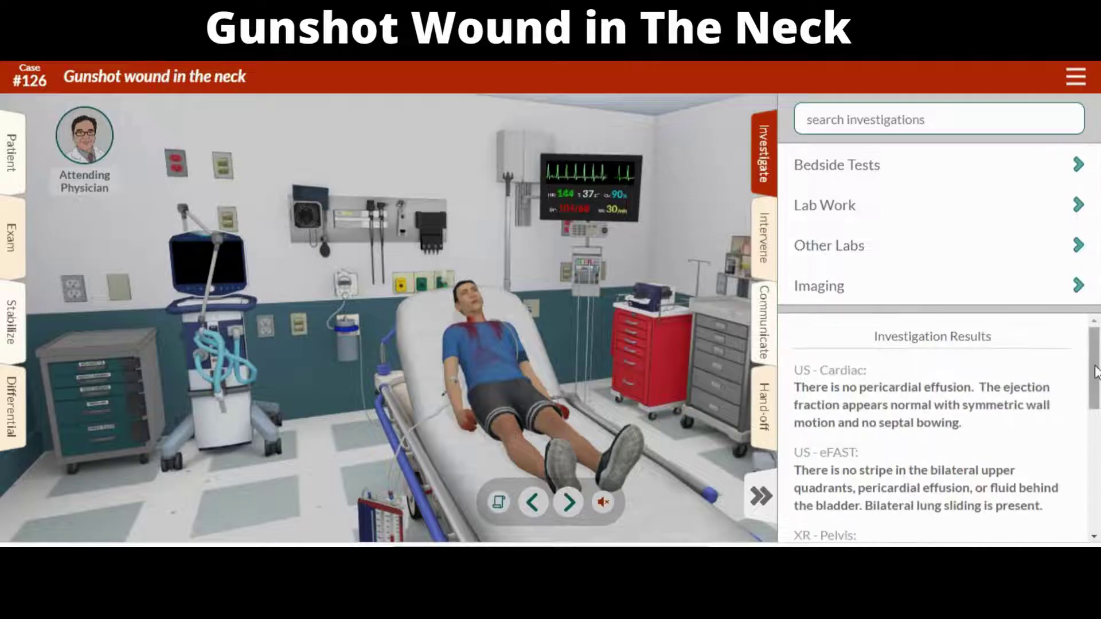
{"action": "left_click_drag", "start_coordinate": [1096, 385], "coordinate": [1095, 353]}
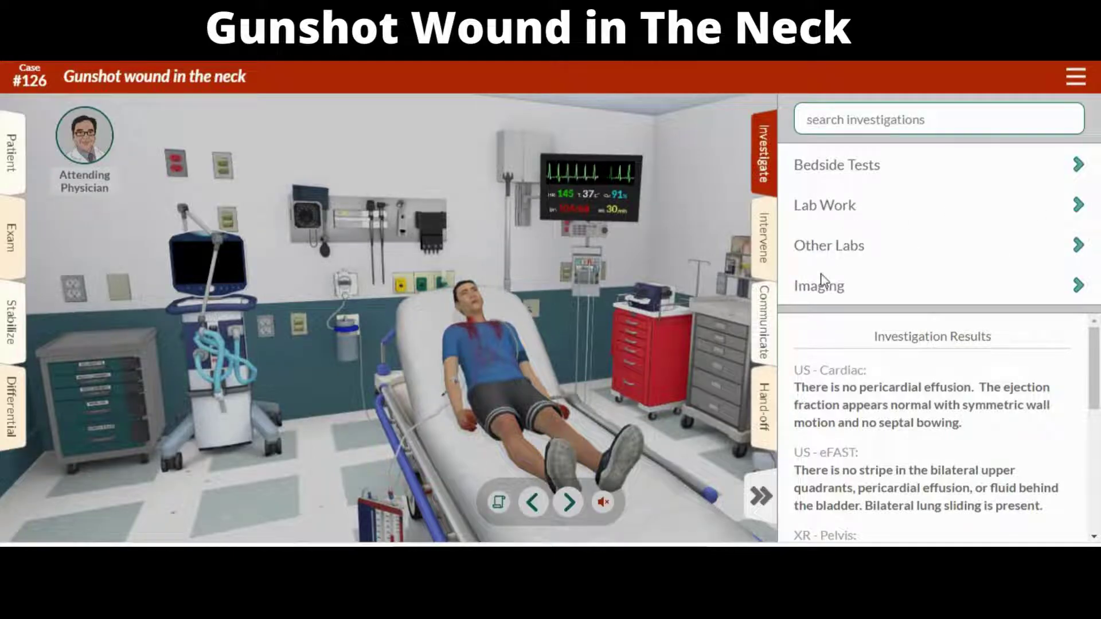
{"action": "left_click", "coordinate": [808, 298]}
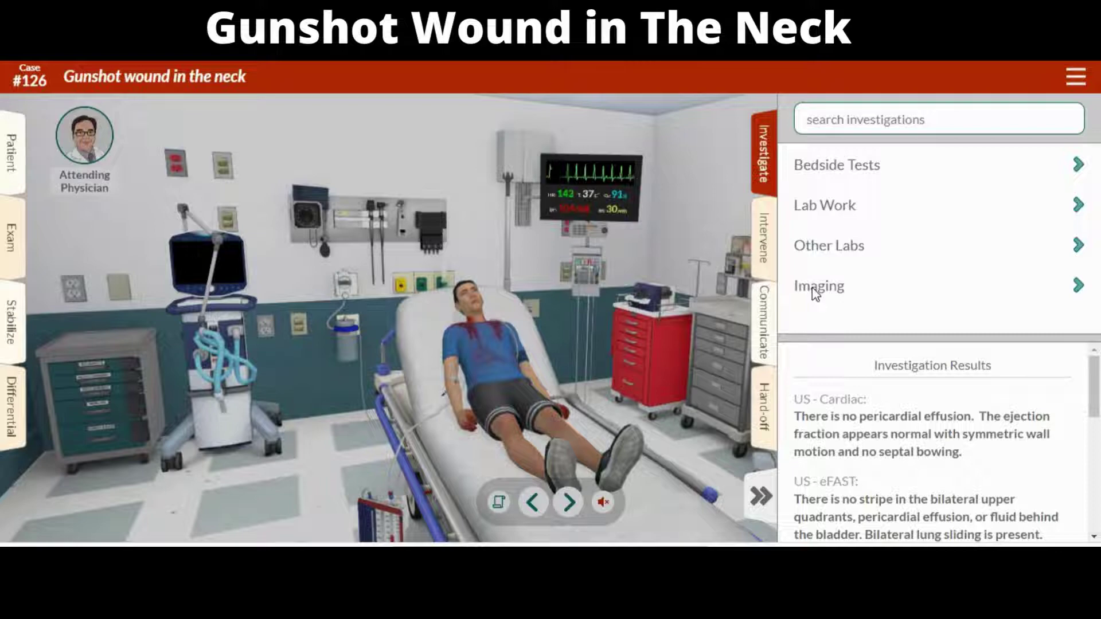
{"action": "left_click", "coordinate": [815, 290]}
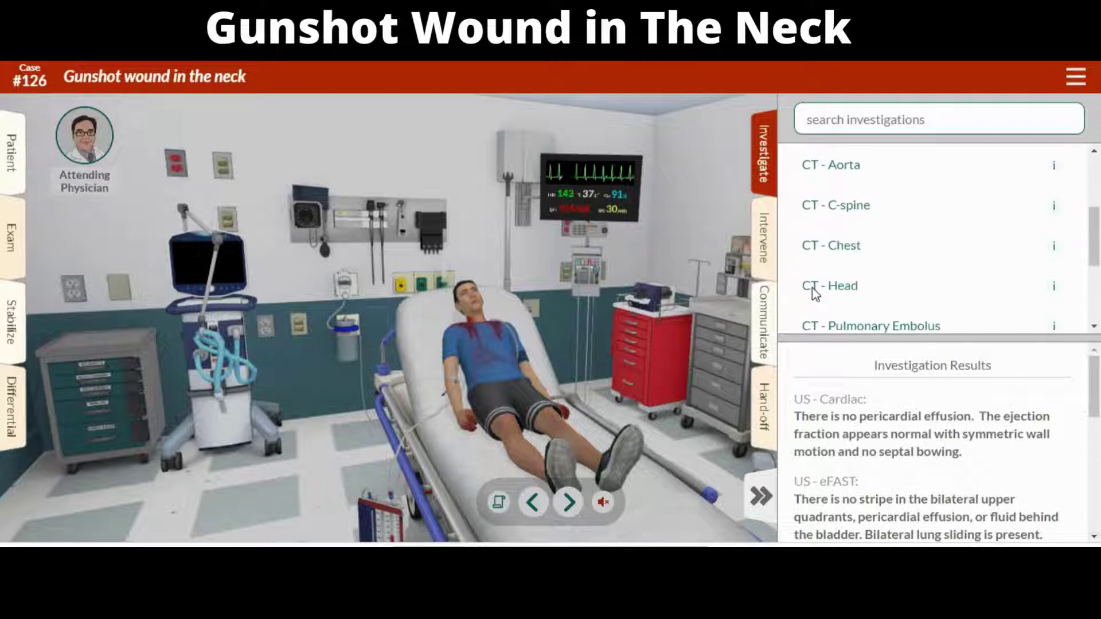
Step: From Meds - Cardiac, give the Amiodarone bolus/infusion and then Aspirin
{"action": "left_click", "coordinate": [766, 243]}
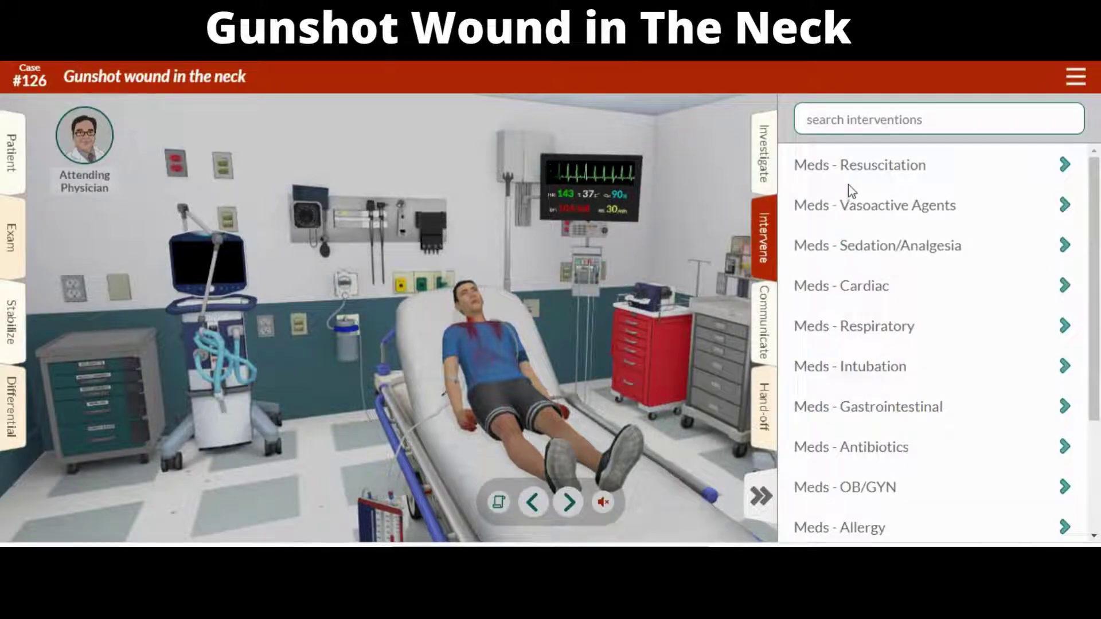
{"action": "left_click", "coordinate": [854, 300]}
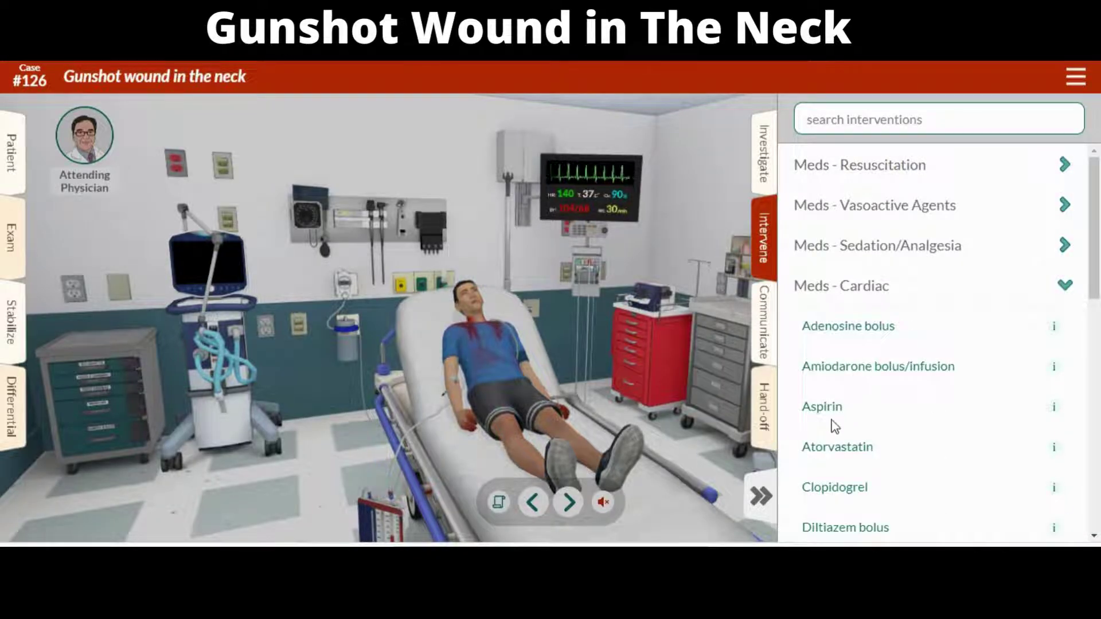
{"action": "left_click", "coordinate": [826, 360]}
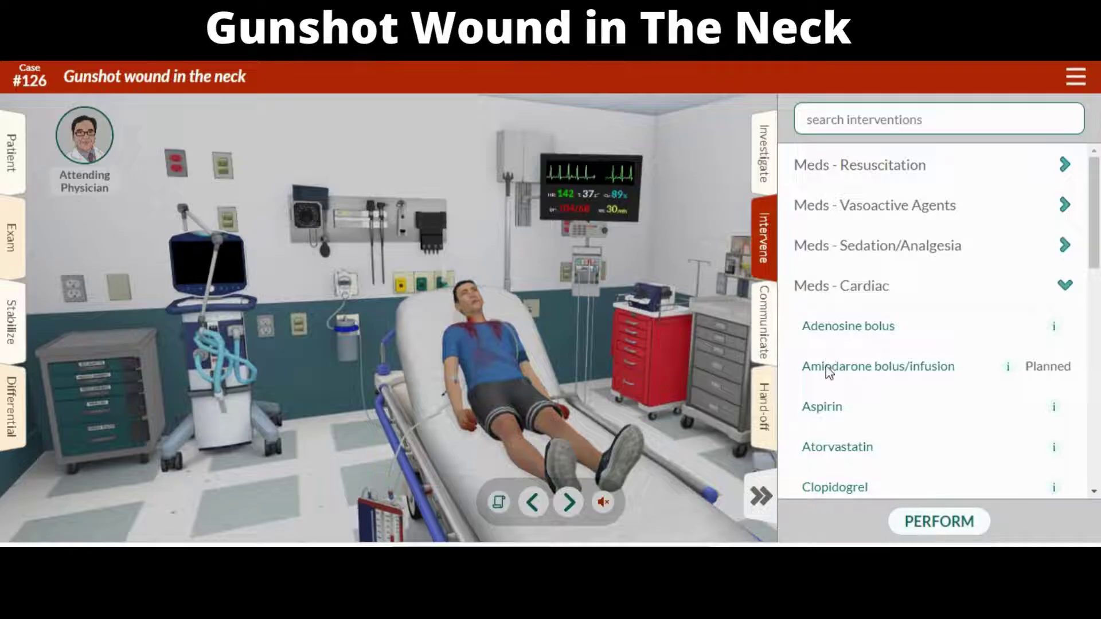
{"action": "left_click", "coordinate": [931, 525]}
{"action": "left_click", "coordinate": [839, 408]}
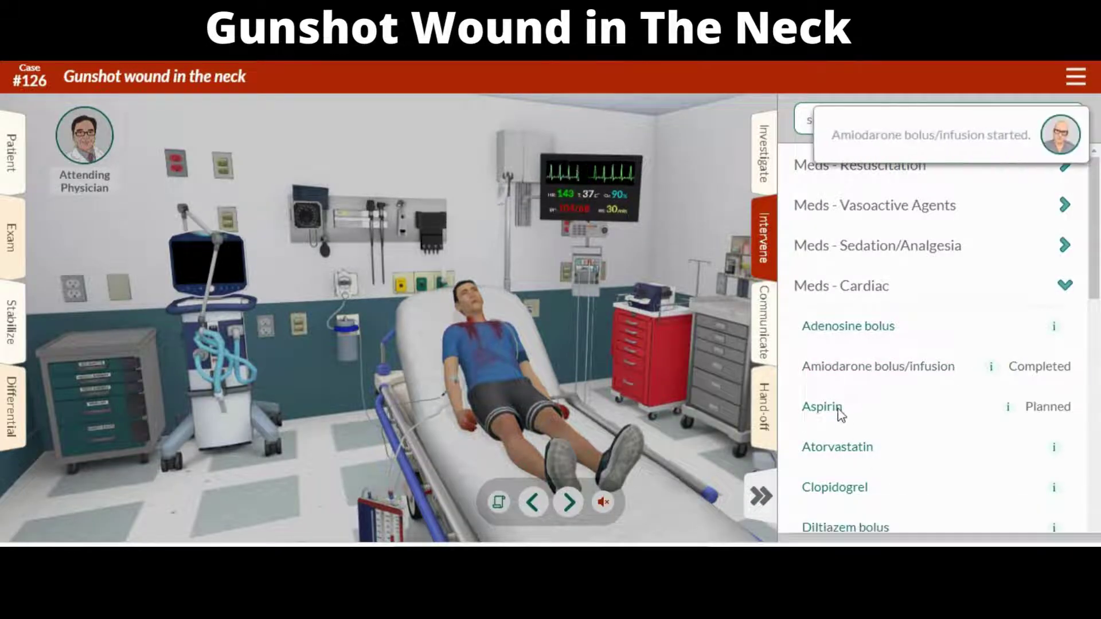
{"action": "left_click", "coordinate": [926, 523]}
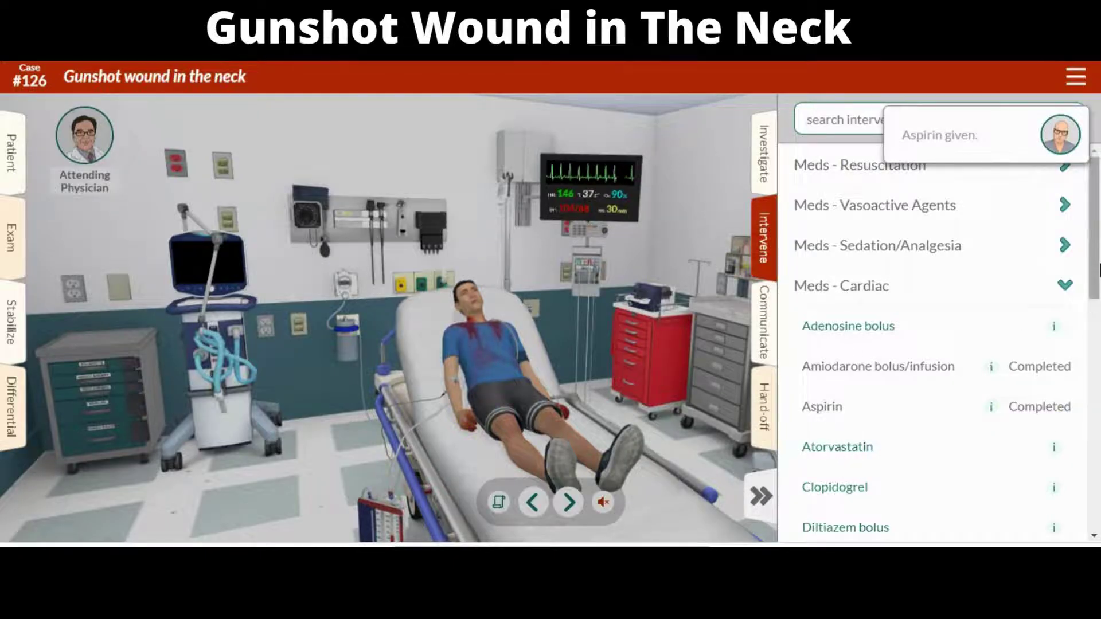
{"action": "mouse_move", "coordinate": [1092, 275]}
{"action": "left_mouse_down"}
{"action": "mouse_move", "coordinate": [1099, 385]}
{"action": "mouse_move", "coordinate": [1097, 270]}
{"action": "left_mouse_up"}
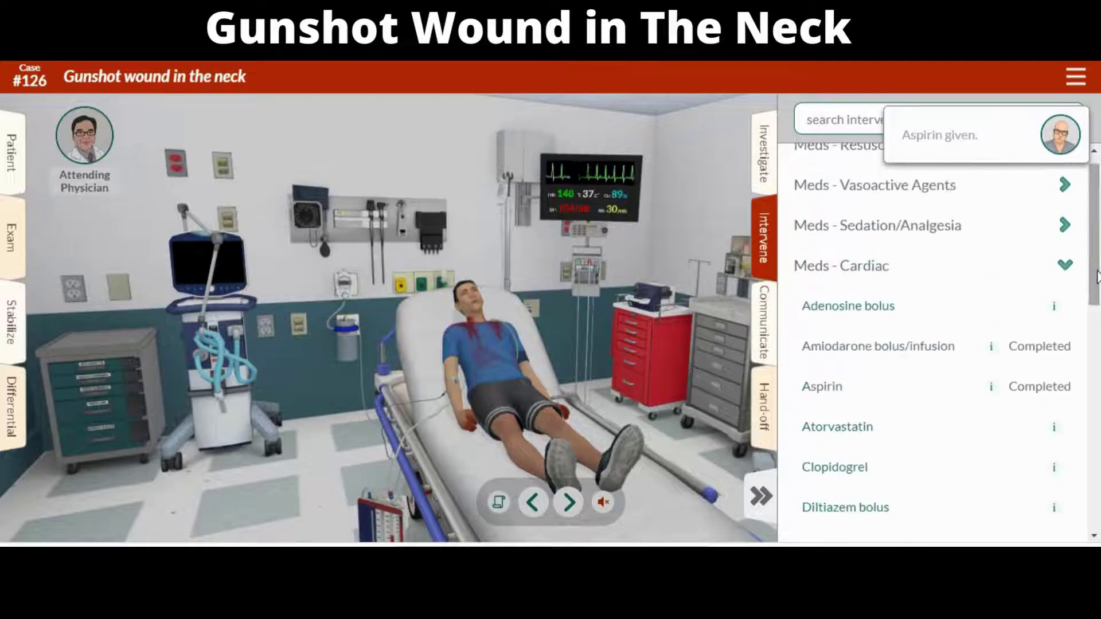
Step: Browse the Consultations list of specialties, then bring up the Hand-off disposition and final diagnosis form
{"action": "left_click", "coordinate": [766, 321]}
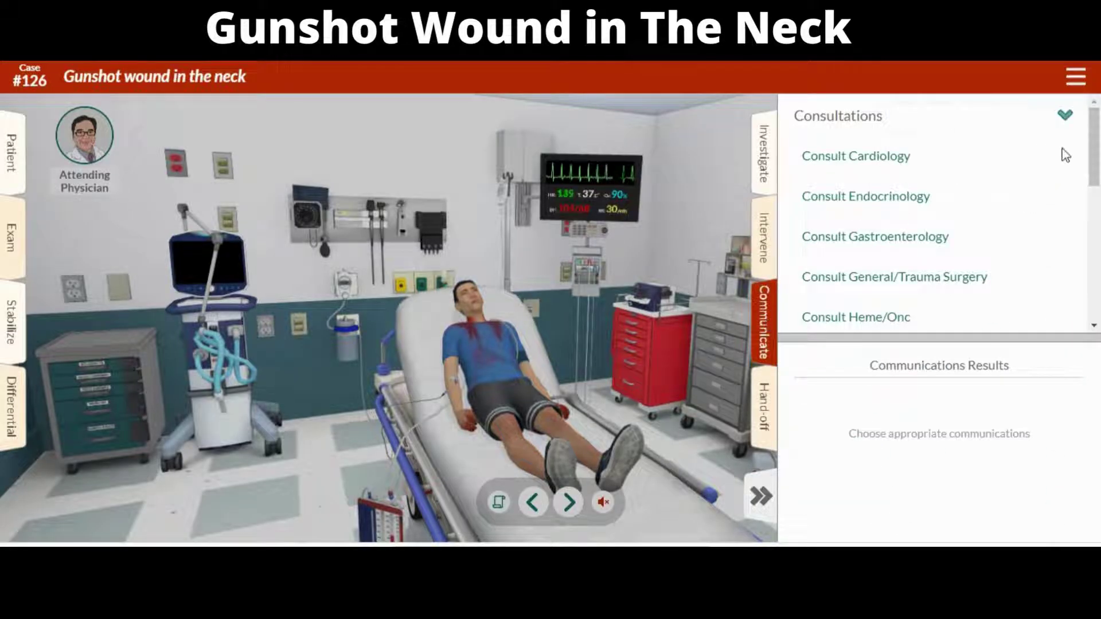
{"action": "mouse_move", "coordinate": [1098, 141]}
{"action": "left_mouse_down"}
{"action": "mouse_move", "coordinate": [1097, 273]}
{"action": "mouse_move", "coordinate": [1099, 129]}
{"action": "left_mouse_up"}
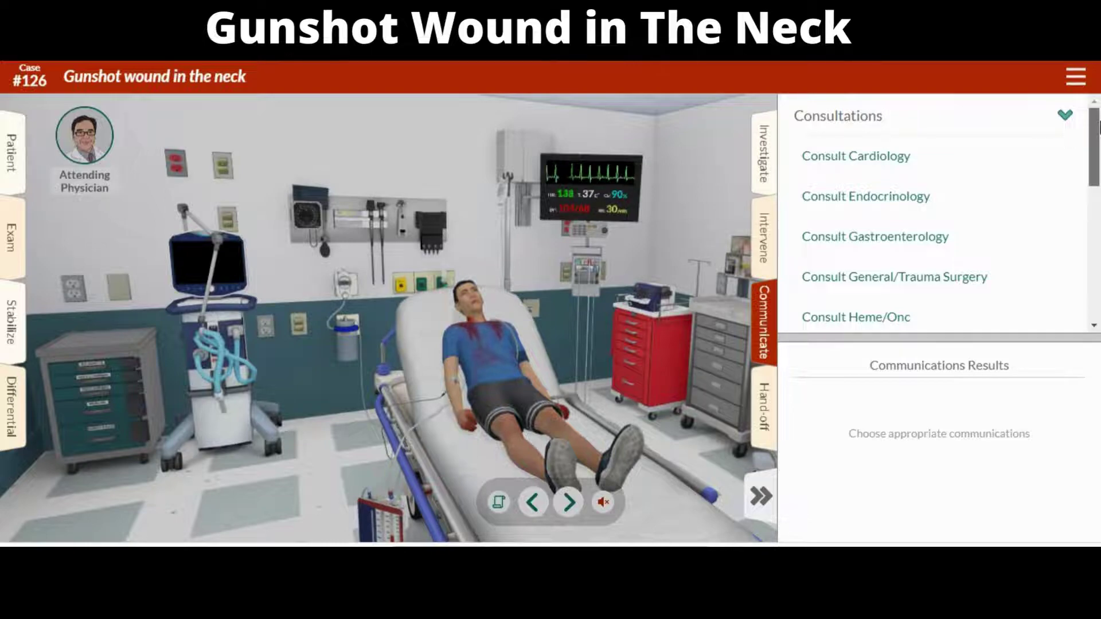
{"action": "left_click_drag", "start_coordinate": [1099, 131], "coordinate": [1096, 172]}
{"action": "left_click_drag", "start_coordinate": [1096, 175], "coordinate": [1091, 110]}
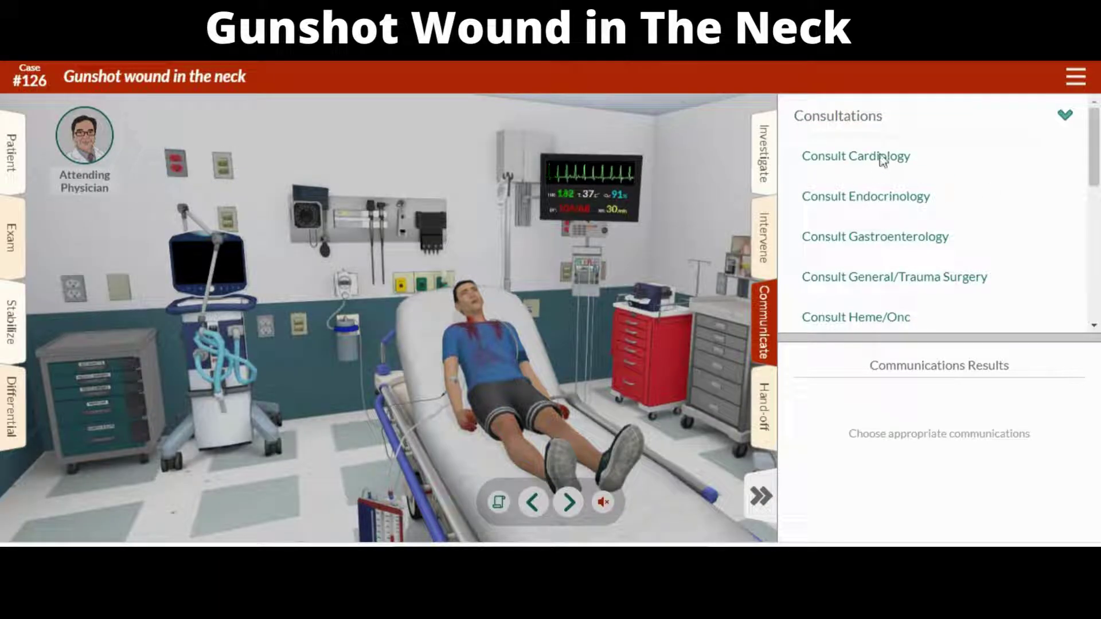
{"action": "left_click", "coordinate": [766, 408]}
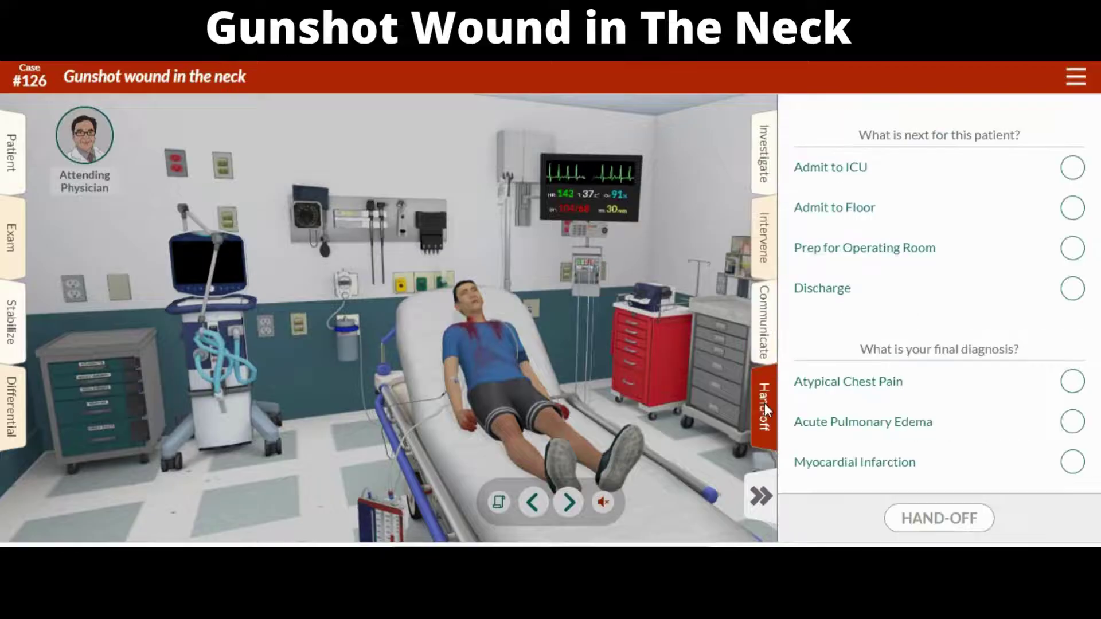
Step: Choose Admit to ICU as the patient's next step and collapse the side panel
{"action": "left_click", "coordinate": [1073, 170]}
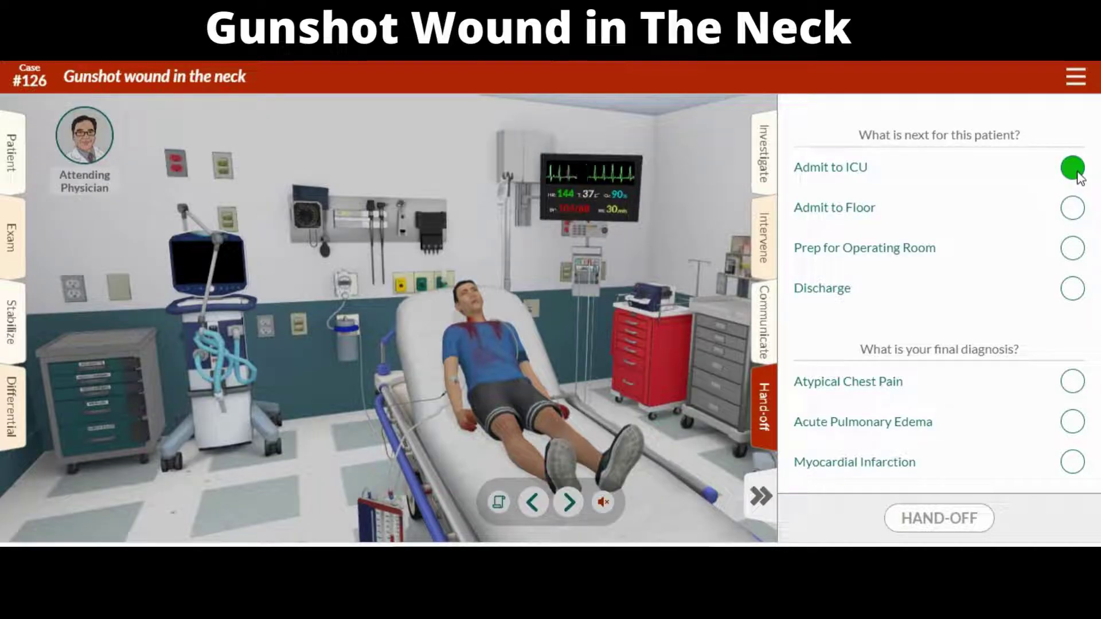
{"action": "left_click", "coordinate": [761, 497]}
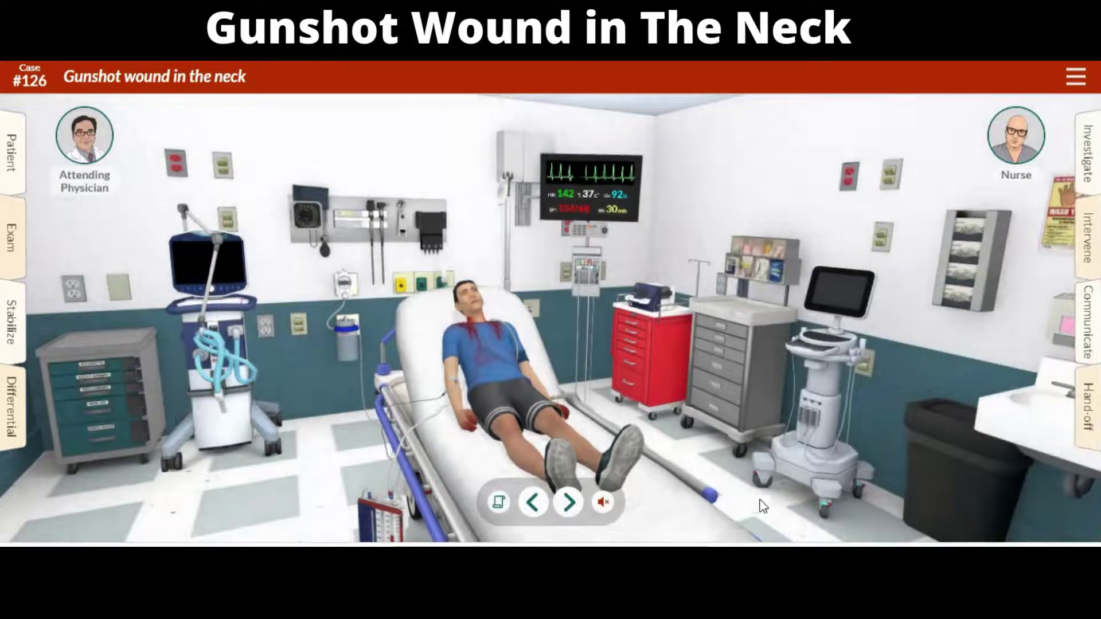
Step: Cycle through close-up and bedside camera angles back to the wide view, then ask the nurse for guidance
{"action": "left_click", "coordinate": [578, 502]}
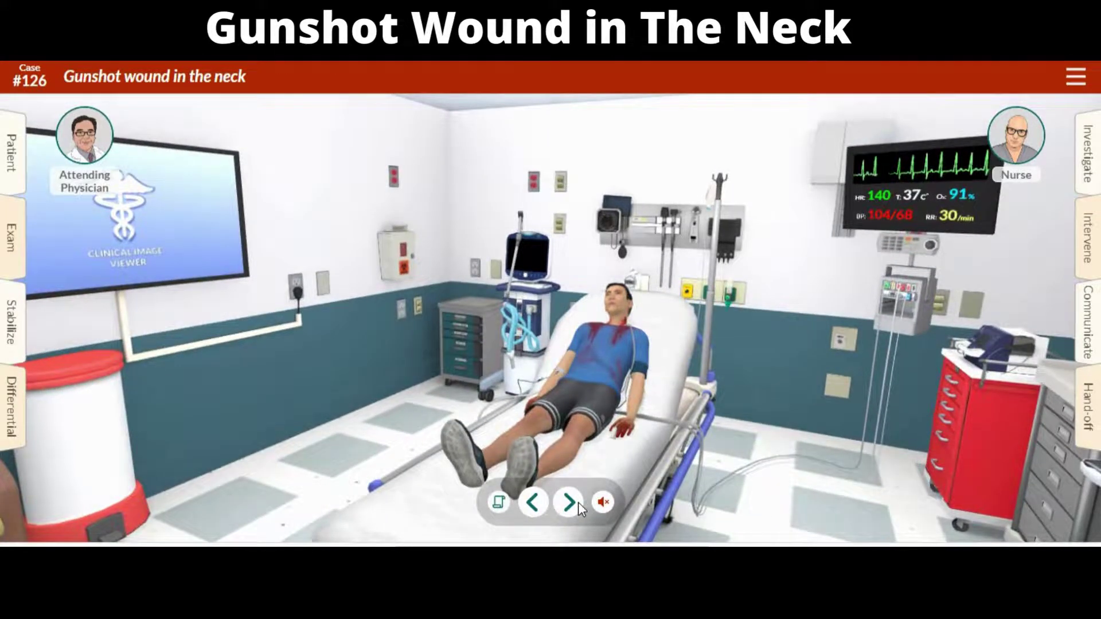
{"action": "left_click", "coordinate": [569, 502]}
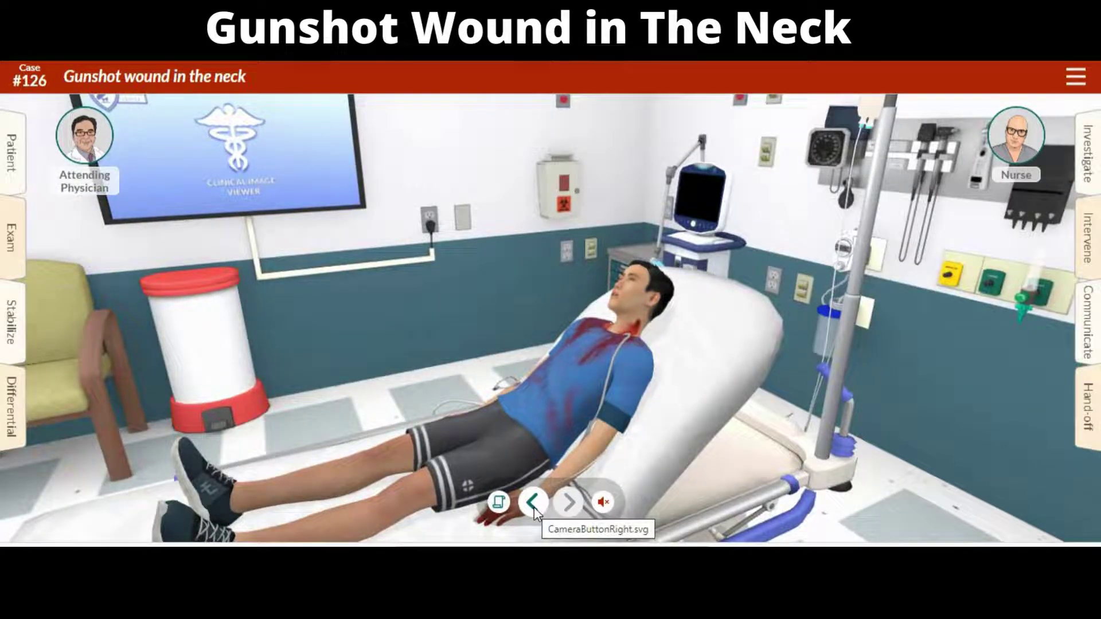
{"action": "left_click", "coordinate": [533, 504]}
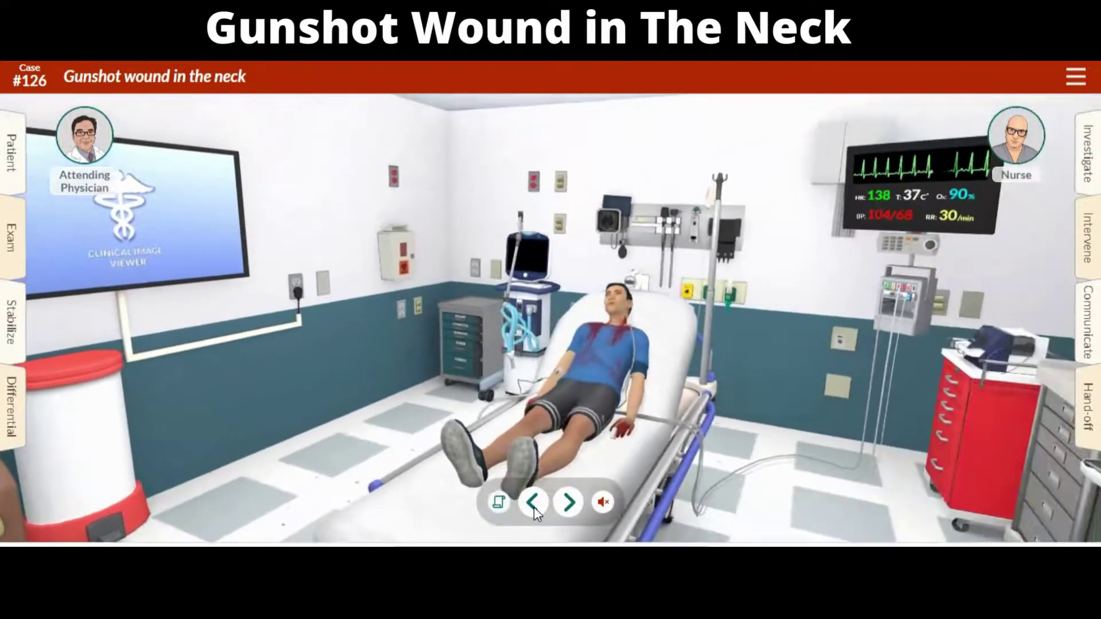
{"action": "left_click", "coordinate": [533, 503]}
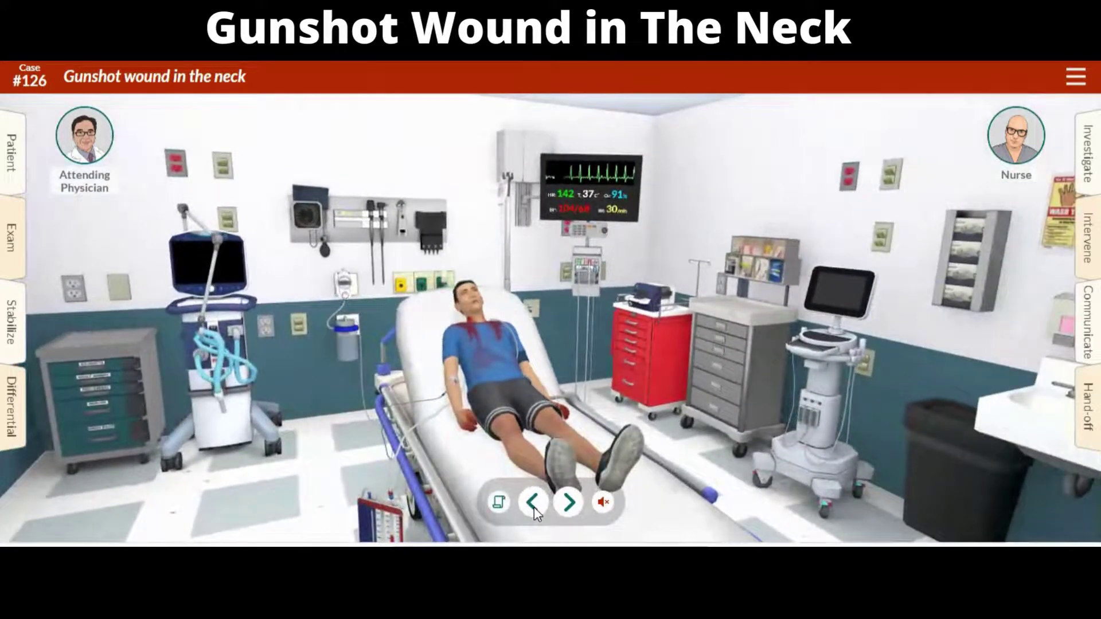
{"action": "left_click", "coordinate": [534, 503]}
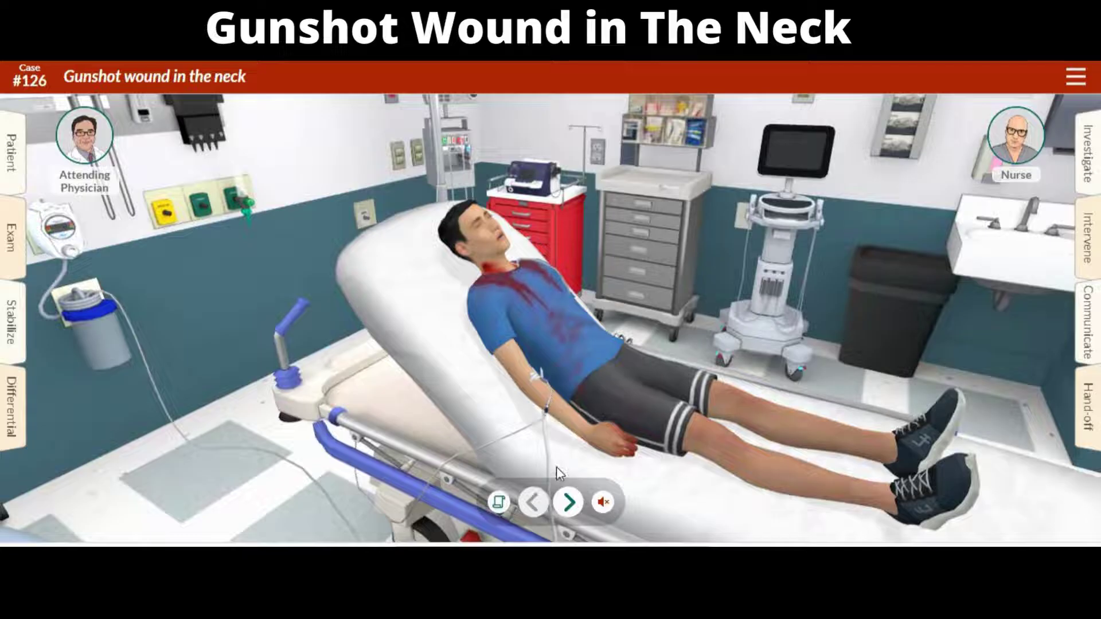
{"action": "left_click", "coordinate": [567, 503]}
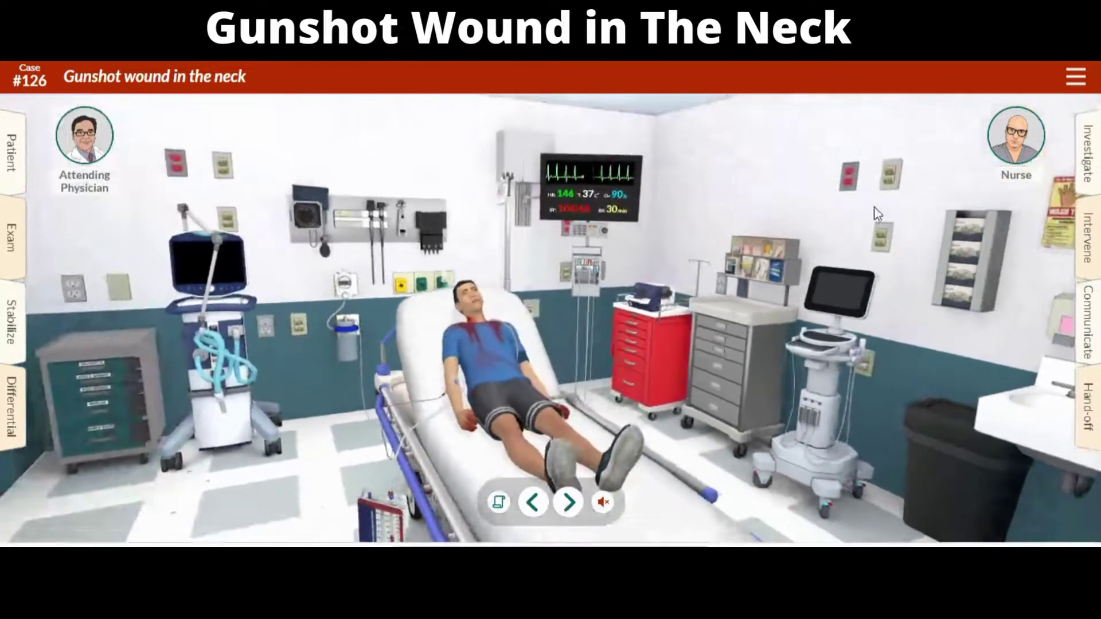
{"action": "left_click", "coordinate": [1025, 160]}
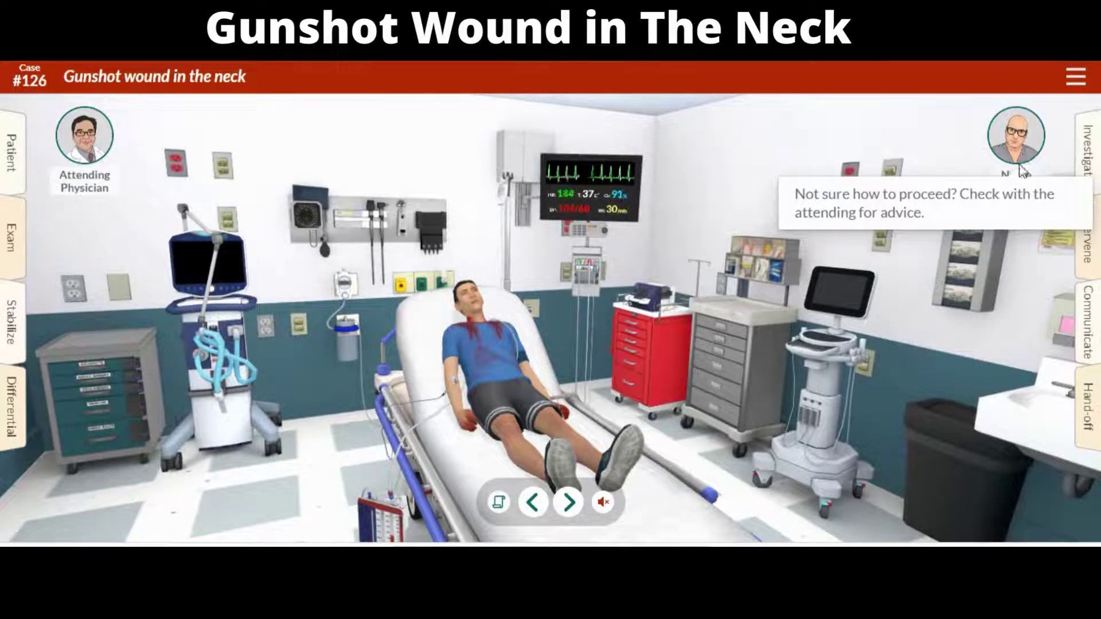
Step: Open the attending physician's advice menu, scroll its topics, then close it
{"action": "left_click", "coordinate": [86, 160]}
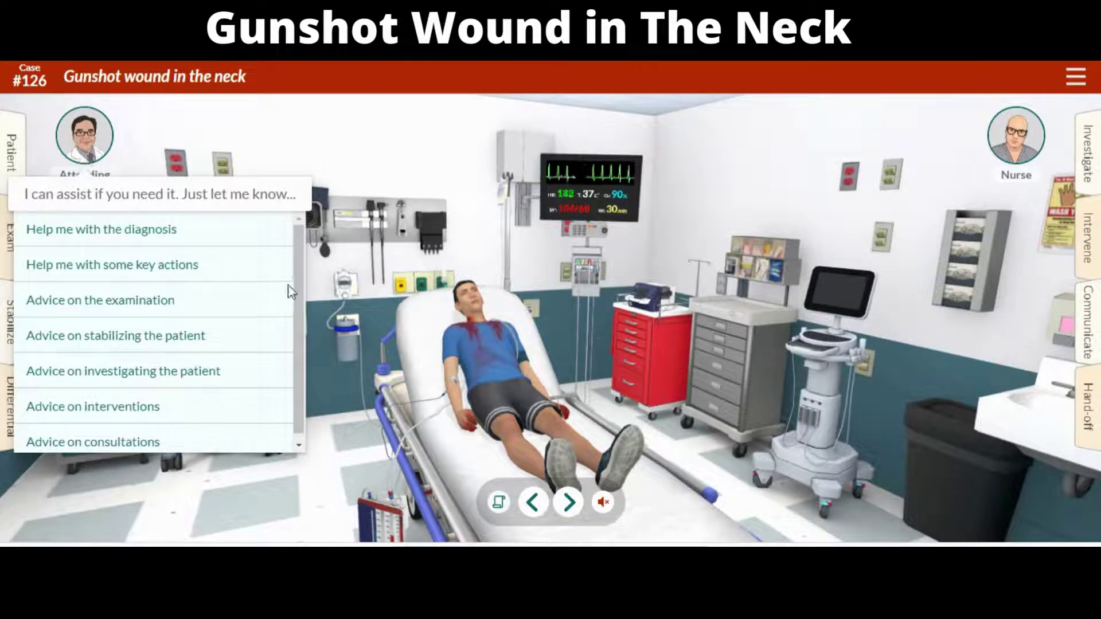
{"action": "left_click_drag", "start_coordinate": [298, 277], "coordinate": [308, 247]}
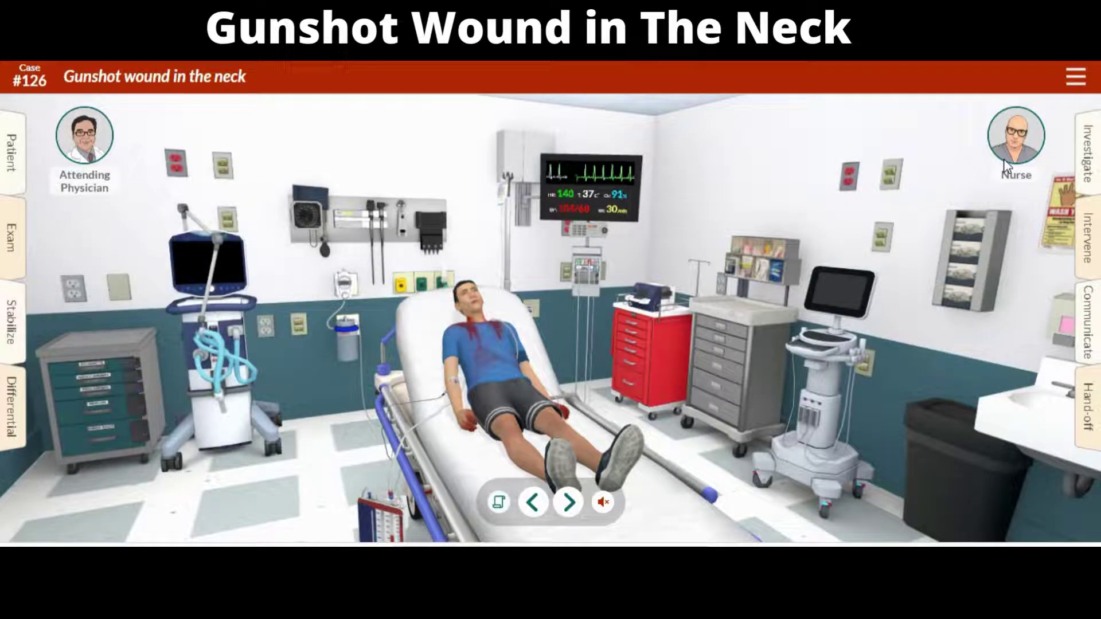
Step: Cycle the room camera from the close-up past the wide view to the far-side stretcher view facing the image viewer
{"action": "left_click", "coordinate": [531, 514]}
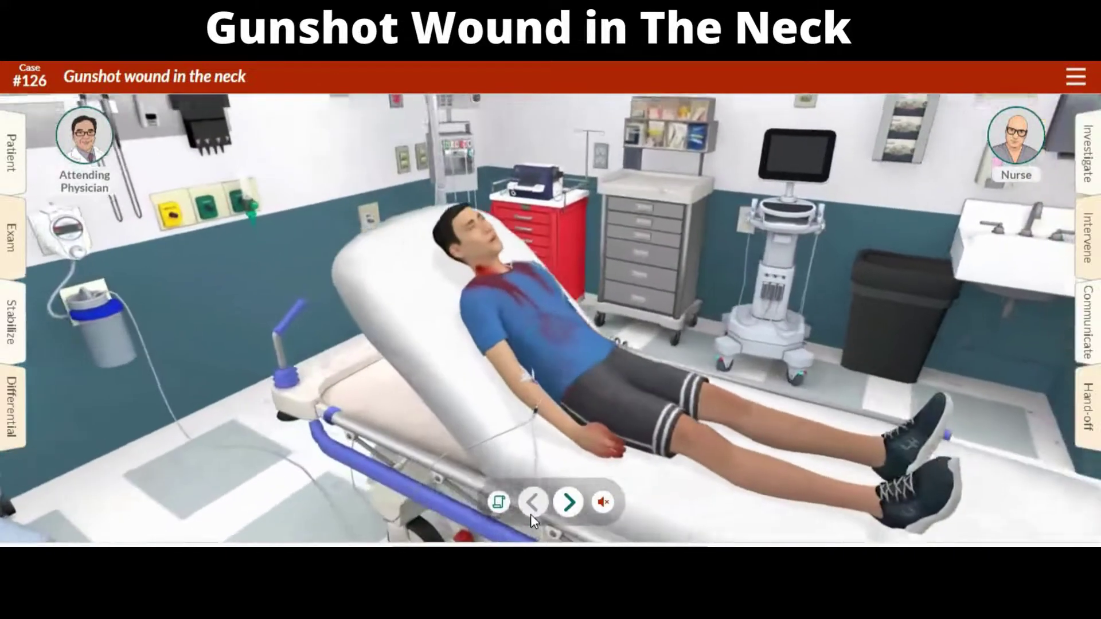
{"action": "left_click", "coordinate": [570, 502]}
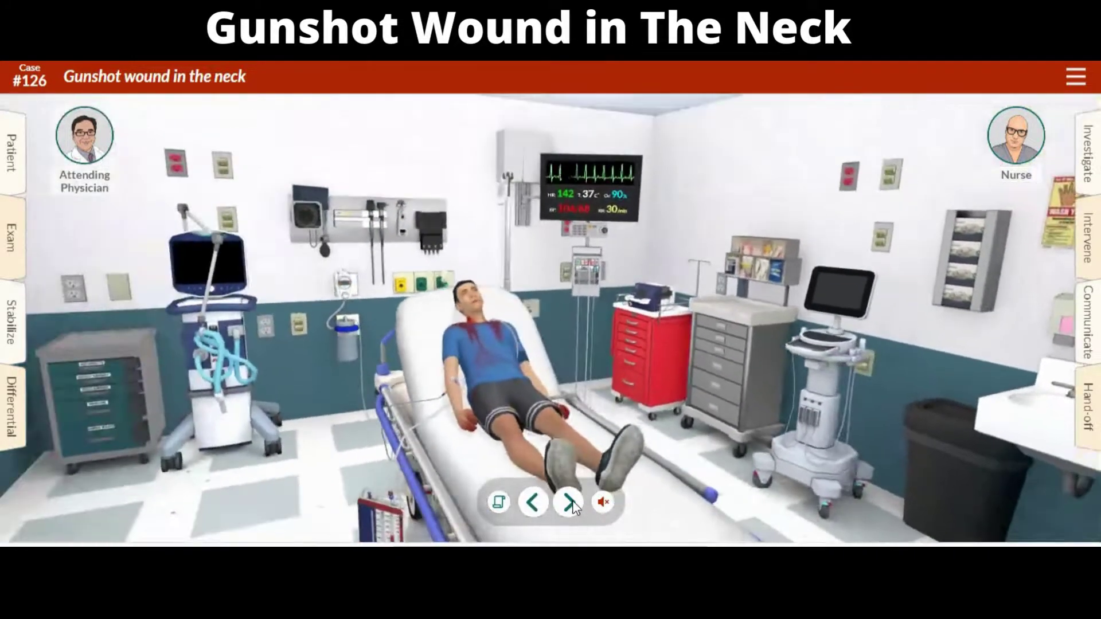
{"action": "left_click", "coordinate": [571, 502]}
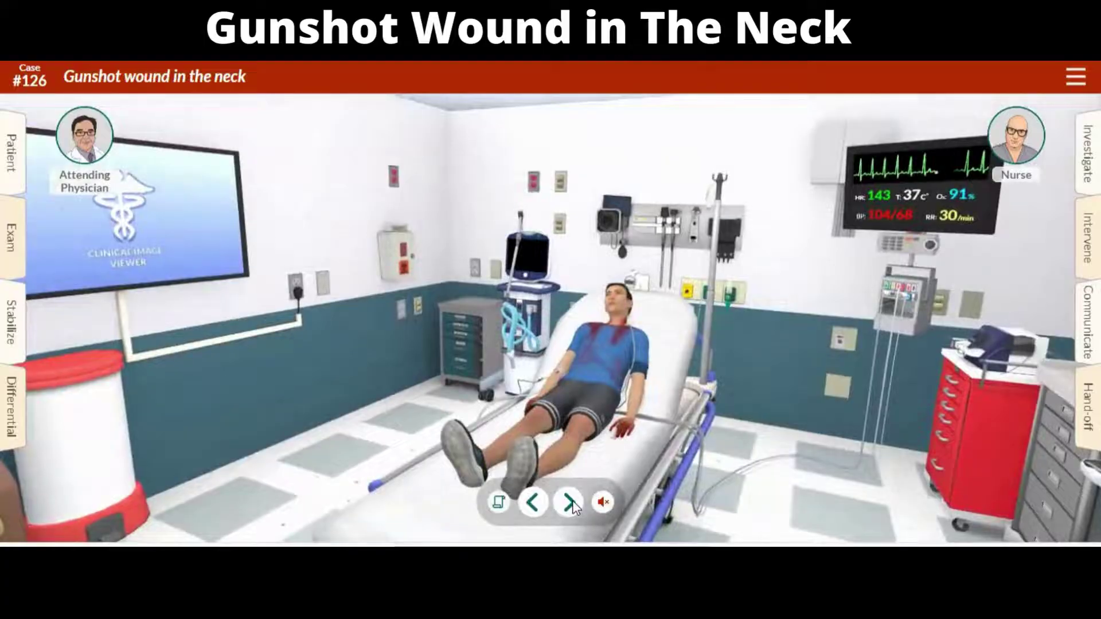